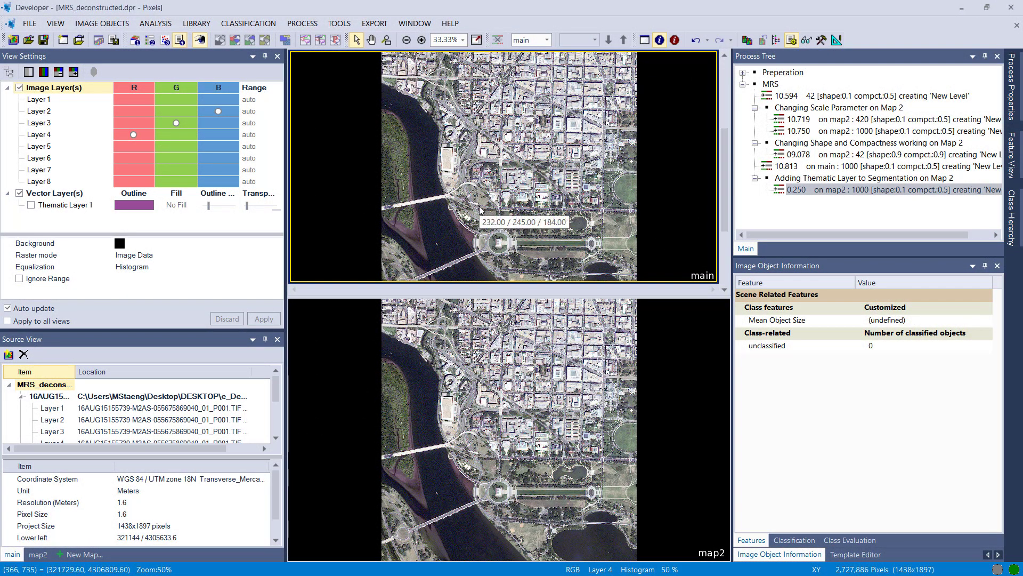
Step: Rerun the scale-42 multiresolution segmentation on main, producing 19,238 objects (mean size about 141.8)
scroll(480, 209, up, 1)
scroll(480, 209, up, 3)
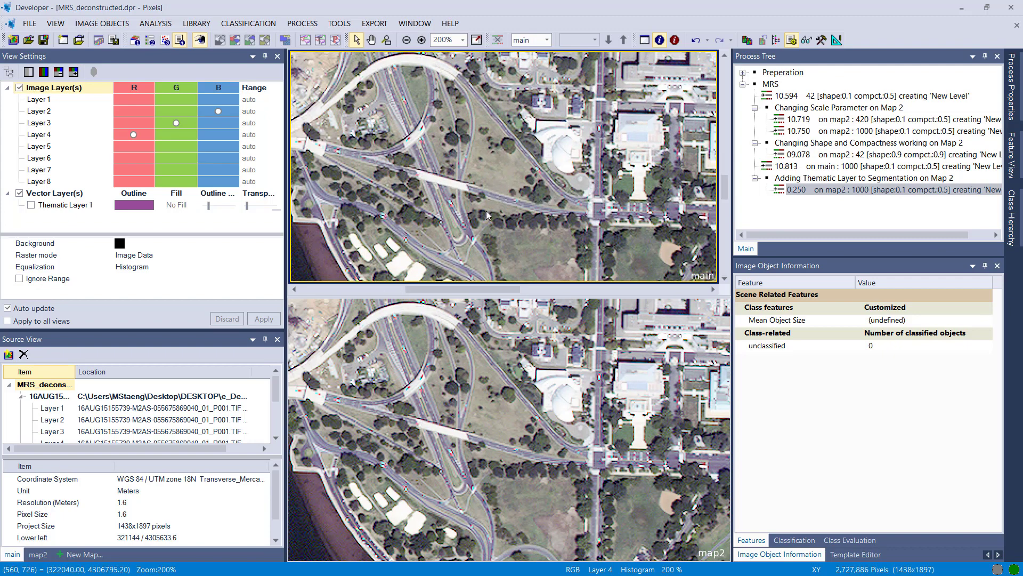
scroll(352, 196, down, 2)
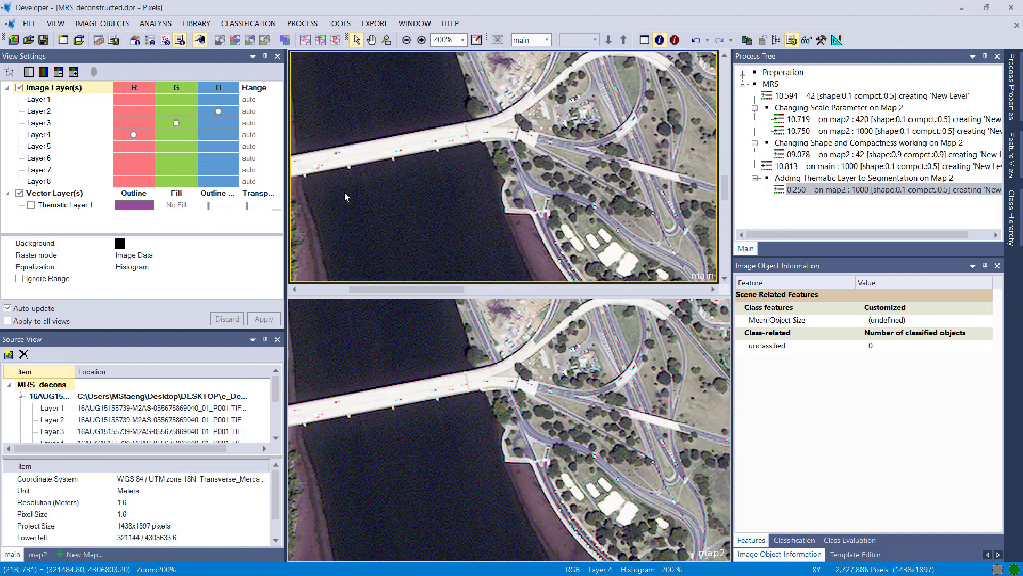
drag(352, 195, 428, 296)
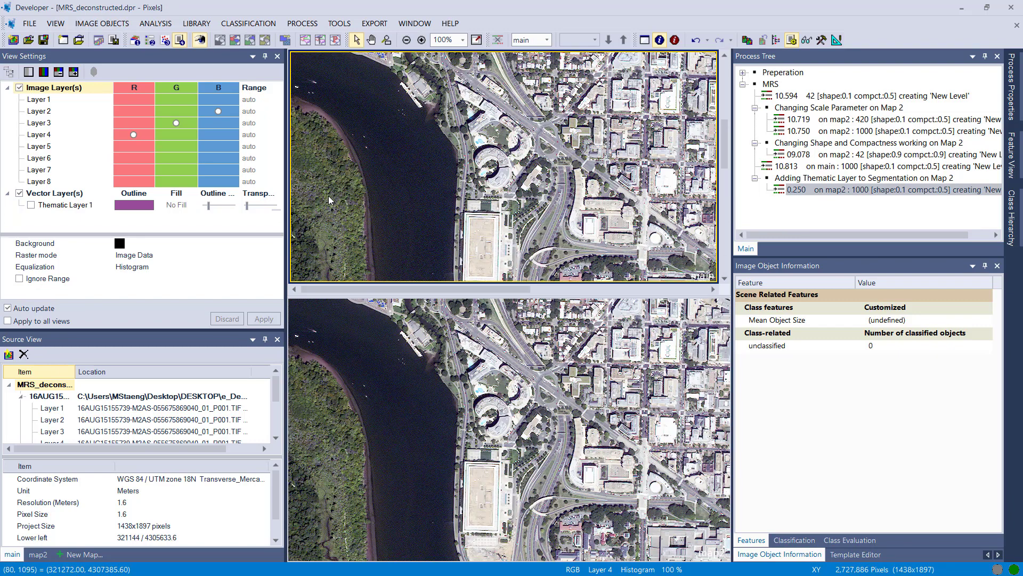
drag(330, 159, 341, 171)
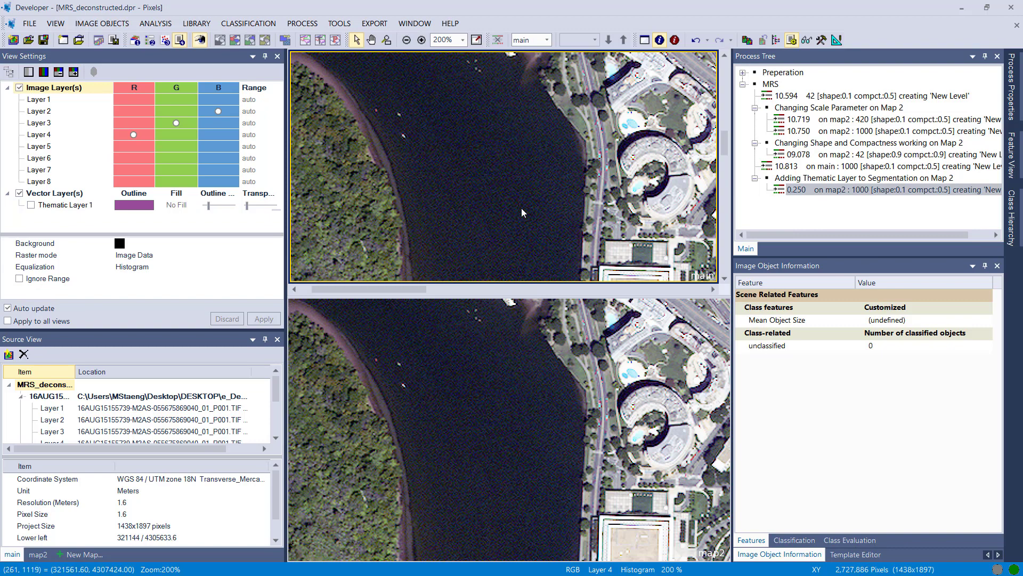
double_click(806, 96)
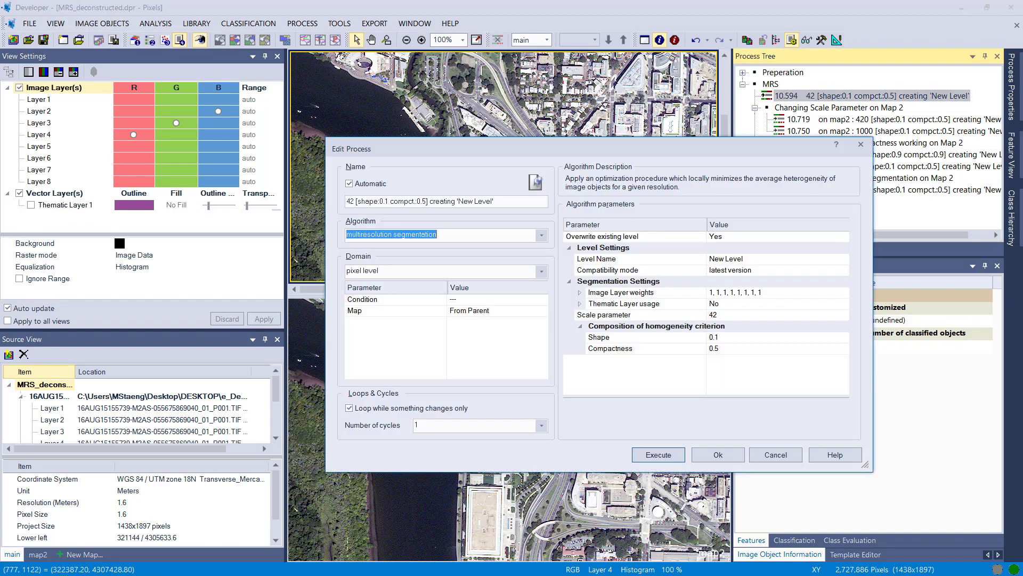
drag(782, 155, 748, 147)
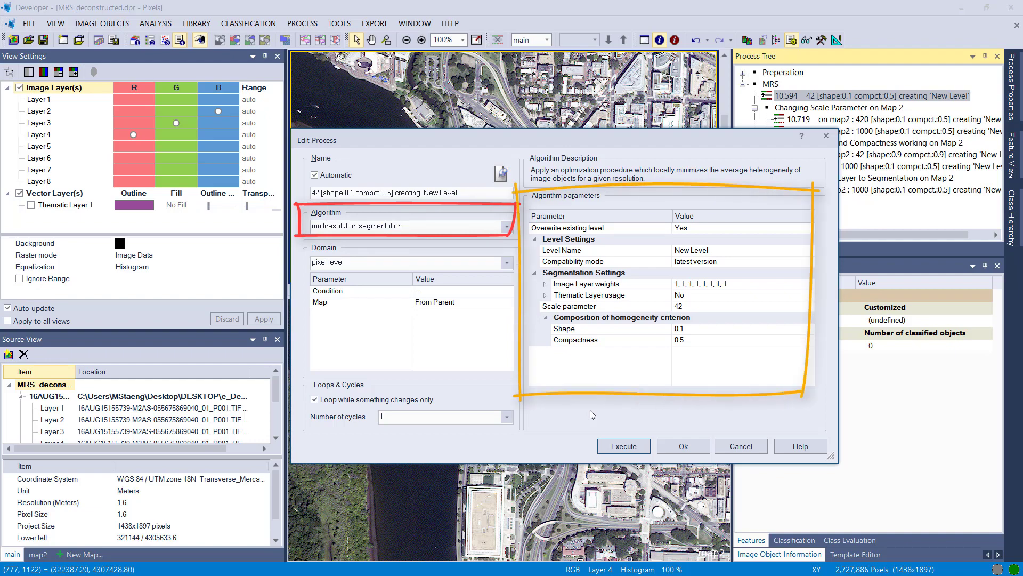
click(618, 448)
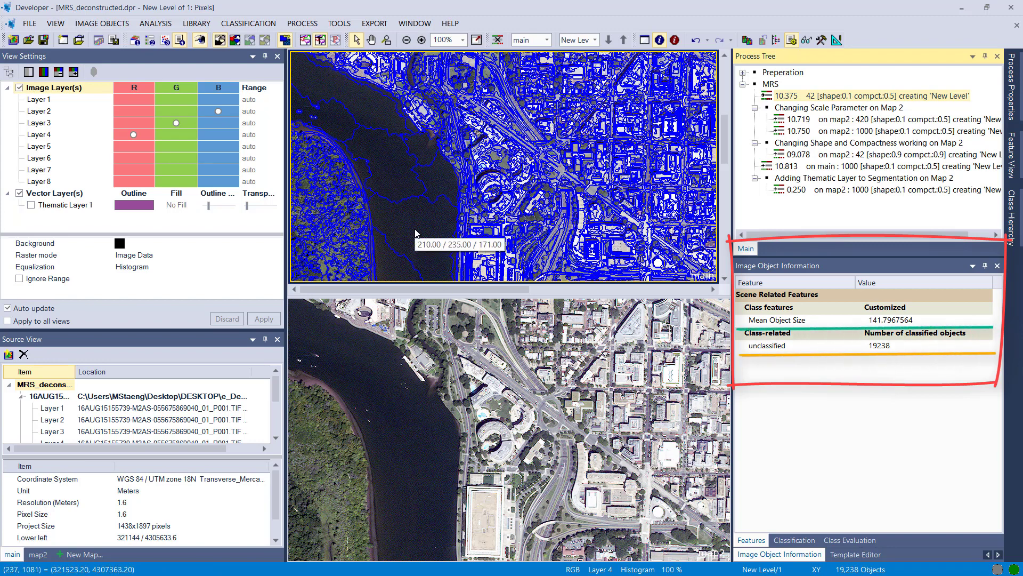
click(385, 179)
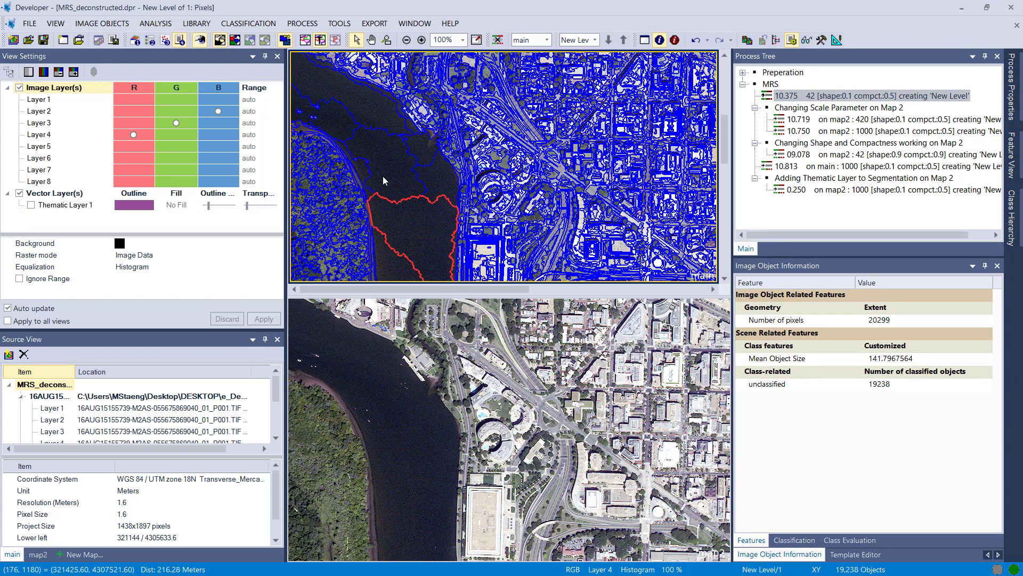
click(343, 219)
click(333, 213)
scroll(476, 154, right, 3)
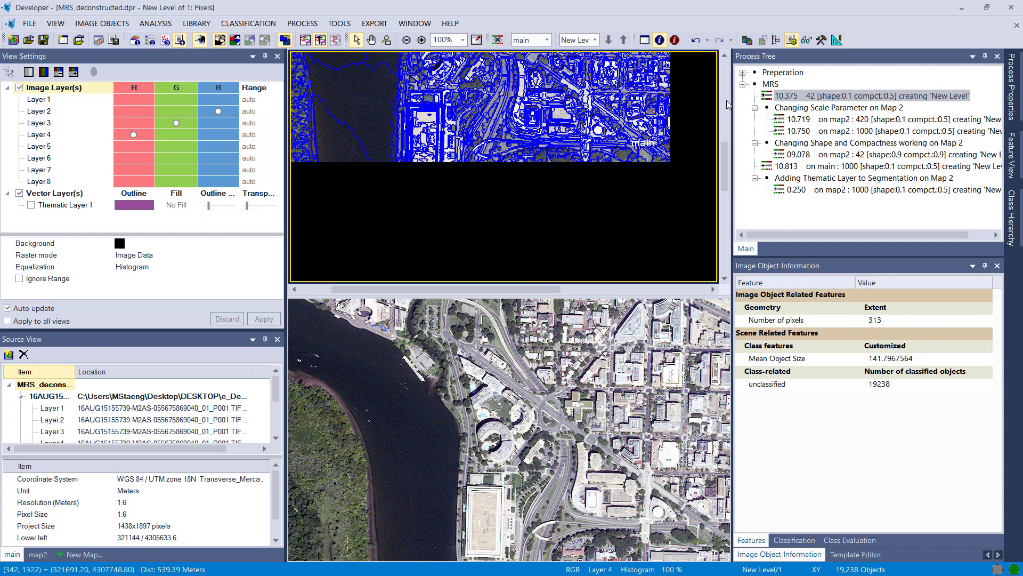
scroll(554, 235, down, 5)
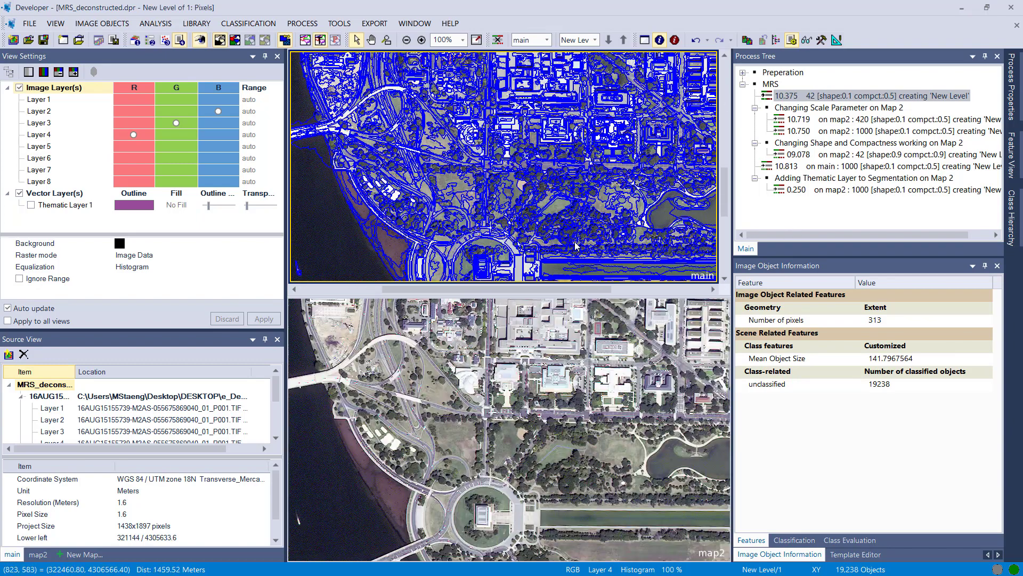
scroll(629, 248, up, 2)
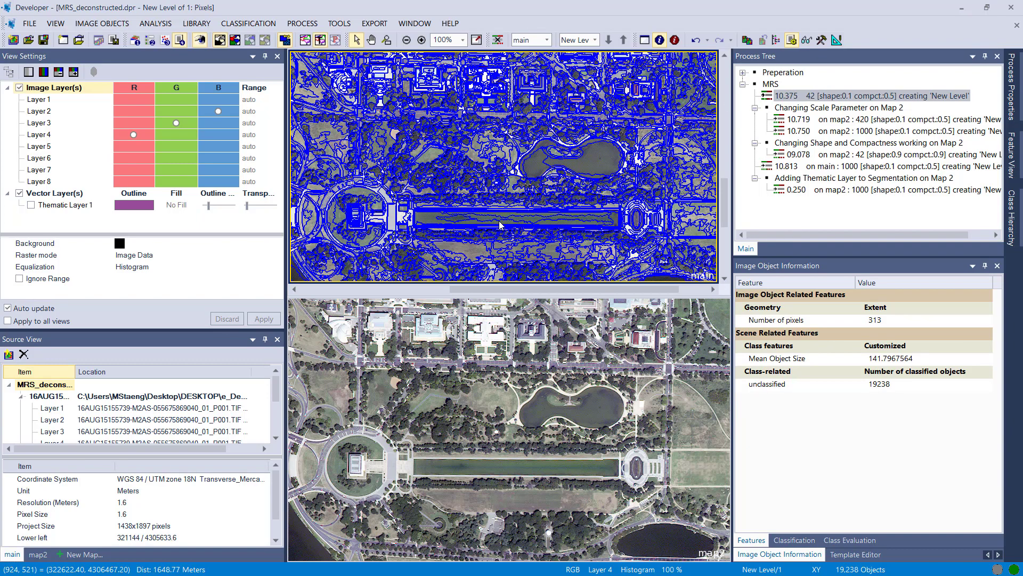
click(478, 217)
click(507, 211)
scroll(533, 208, right, 3)
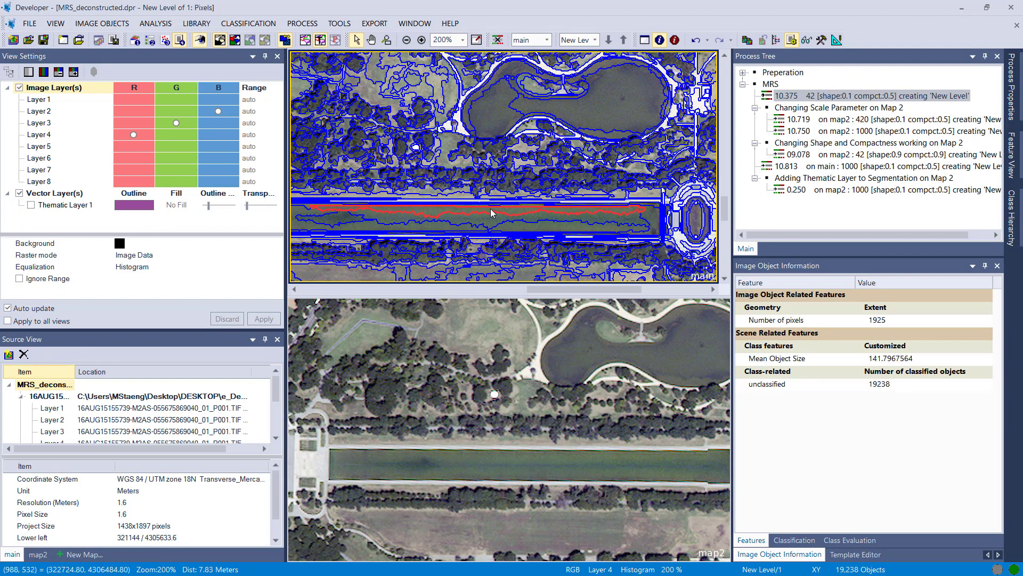
click(463, 203)
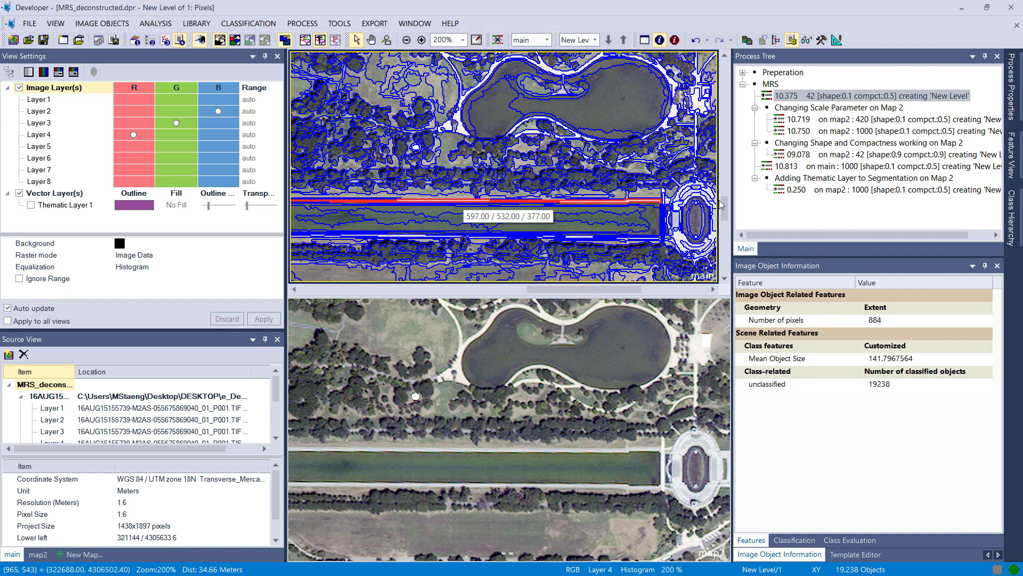
scroll(457, 160, down, 2)
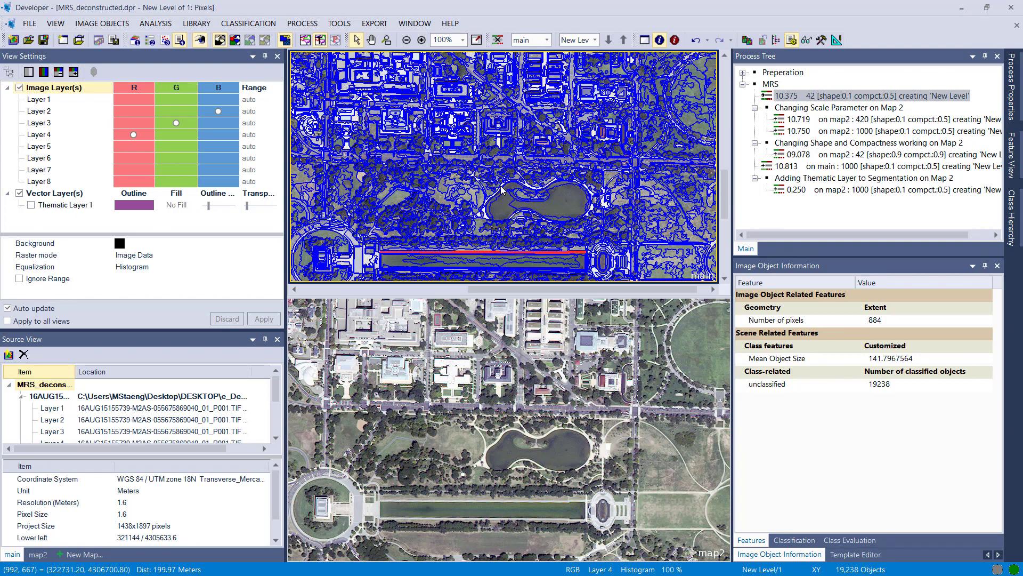
click(500, 191)
scroll(476, 259, up, 3)
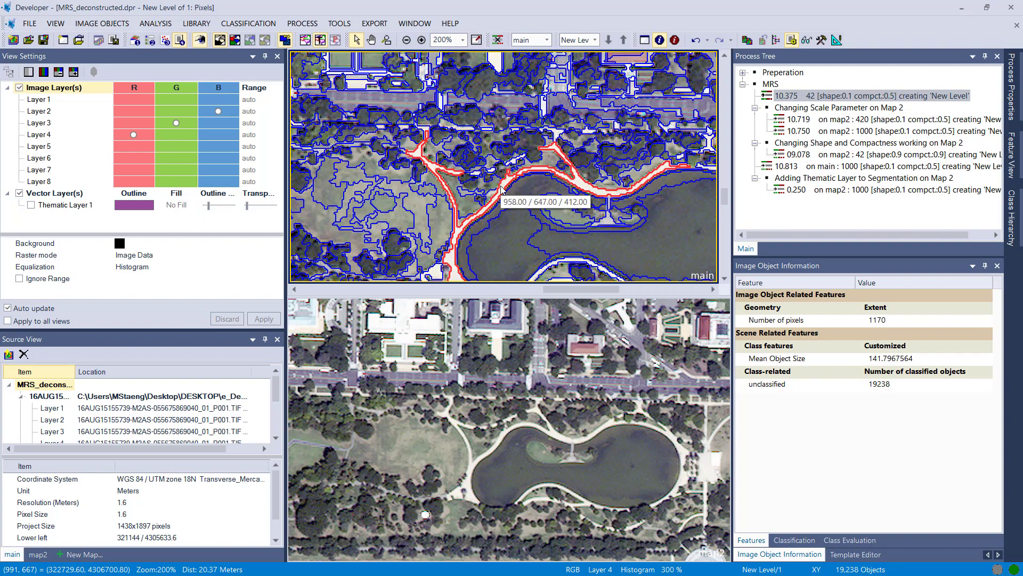
scroll(476, 259, down, 1)
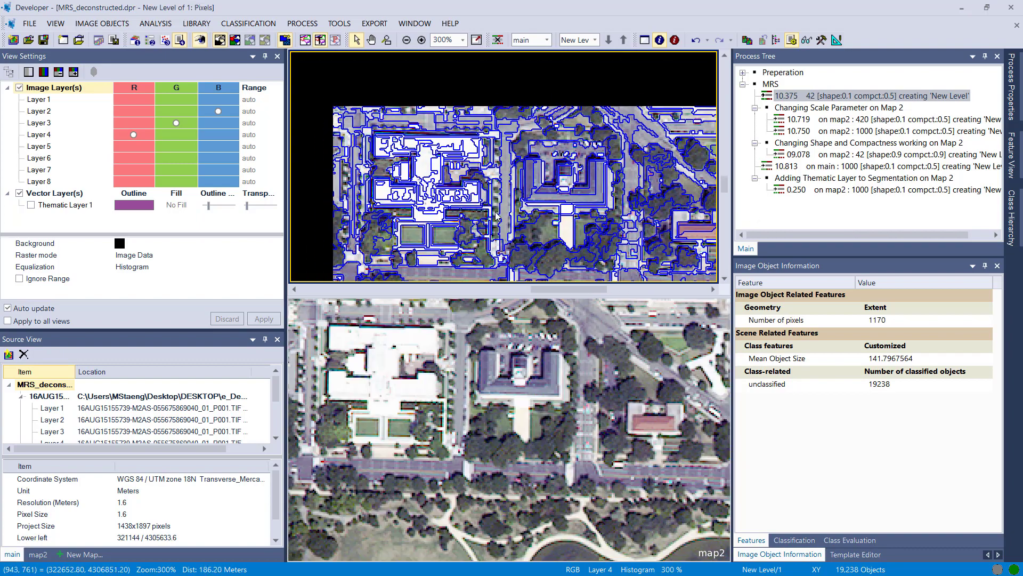
drag(473, 154, 502, 176)
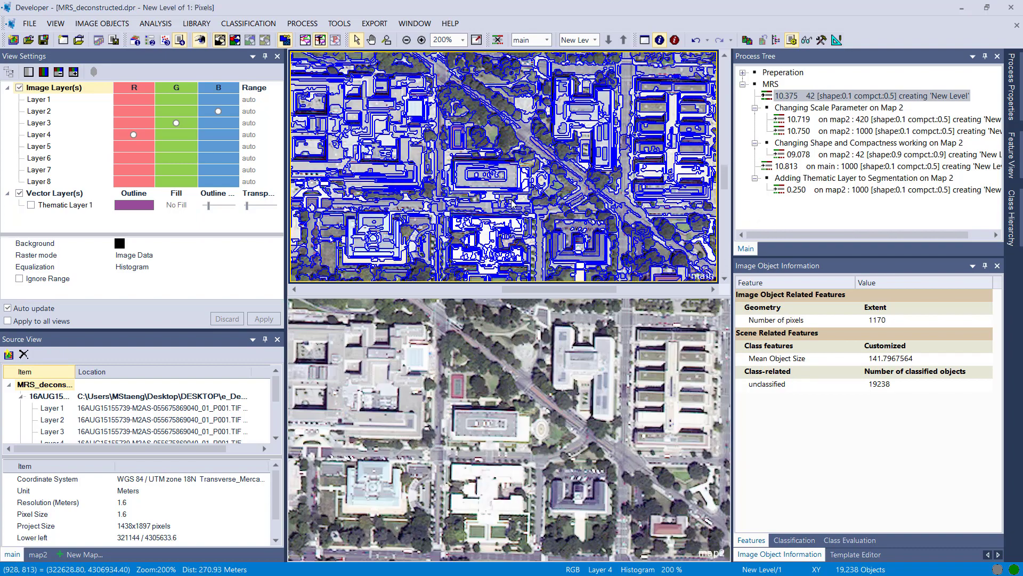
click(489, 112)
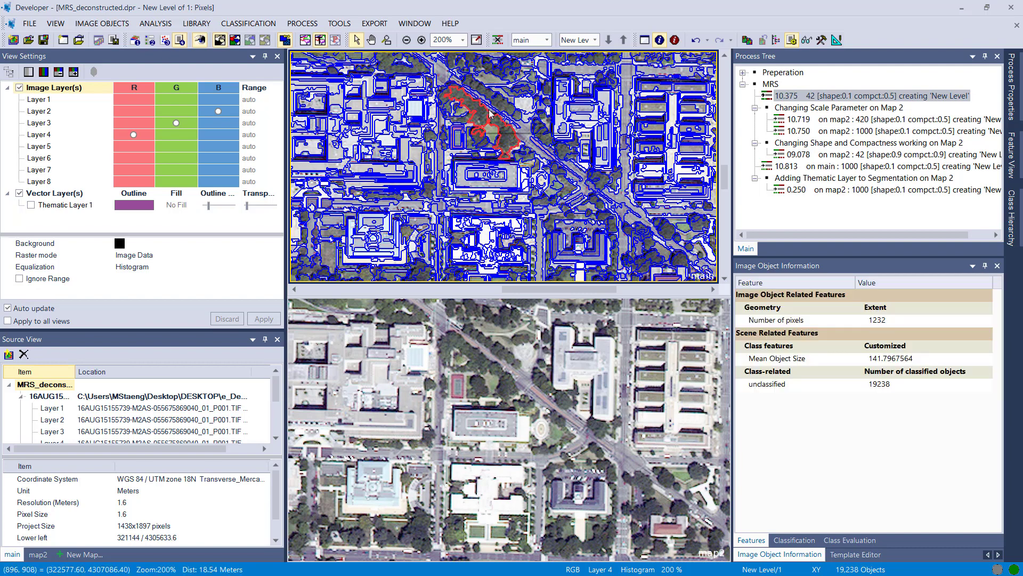
drag(450, 100, 528, 194)
click(463, 160)
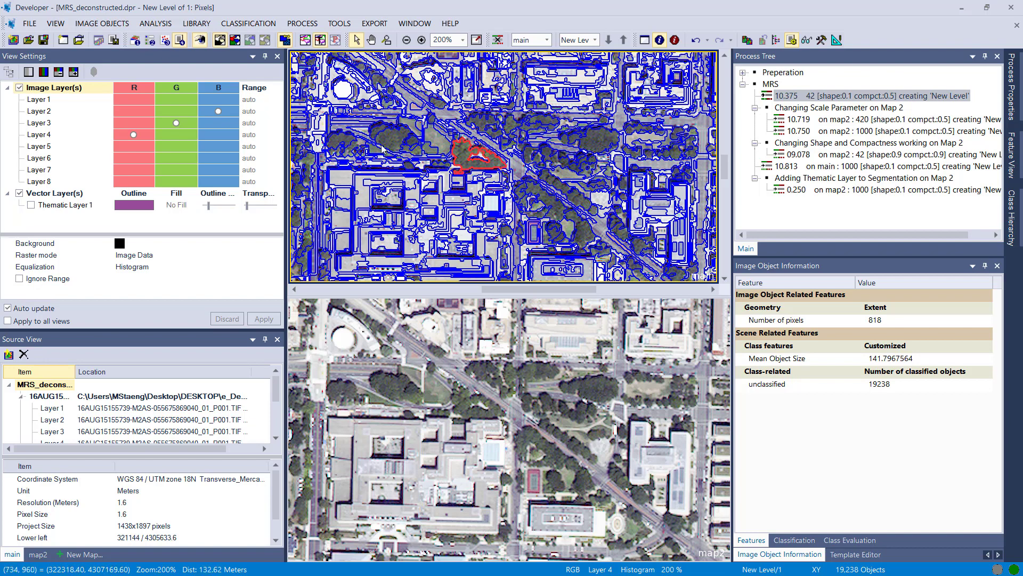
click(394, 137)
click(341, 142)
drag(341, 181, 381, 146)
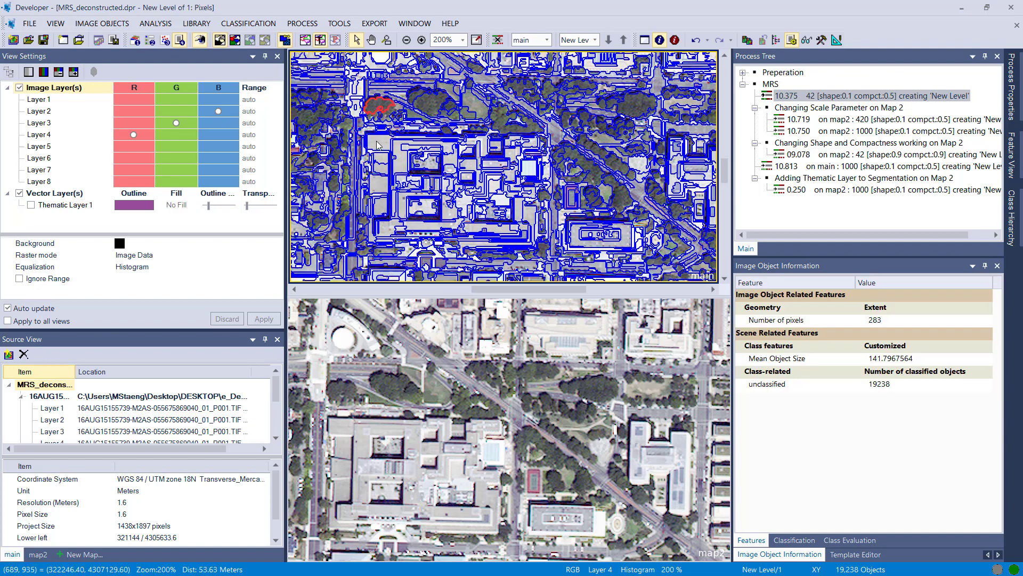
click(797, 120)
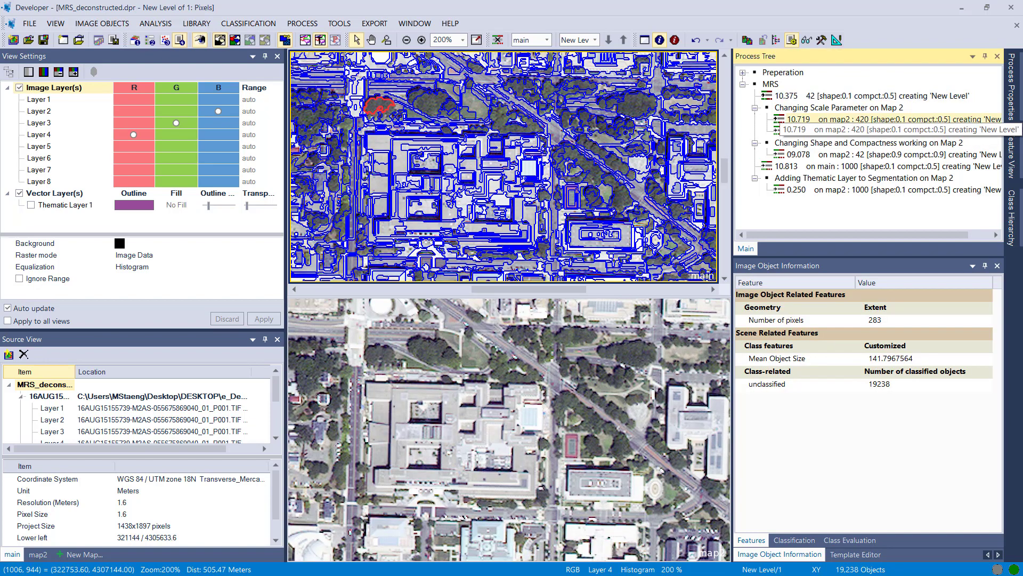
Step: Execute the 'on map2 : 420' segmentation process, yielding 222 large objects
double_click(797, 119)
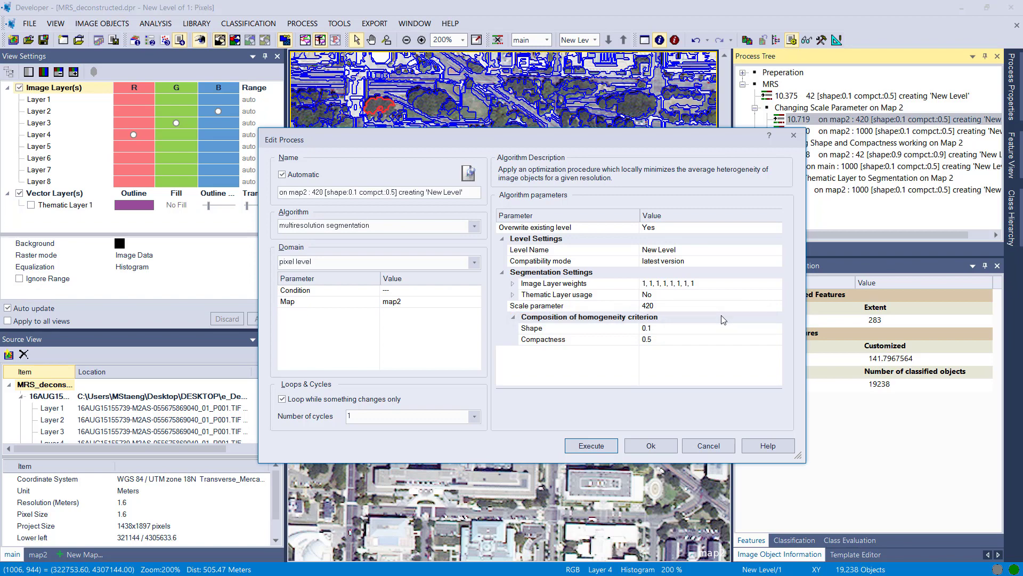
click(599, 441)
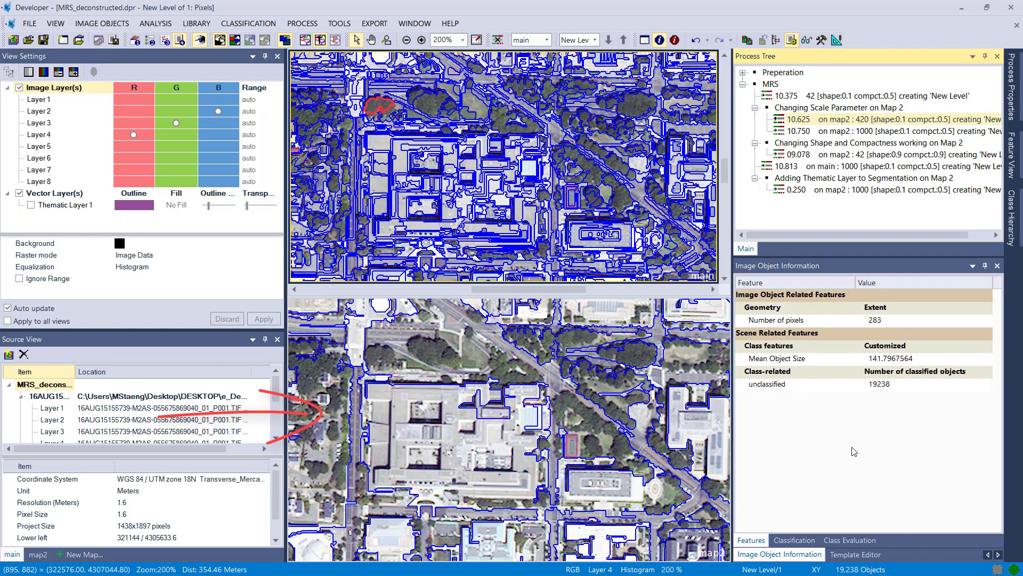
click(589, 453)
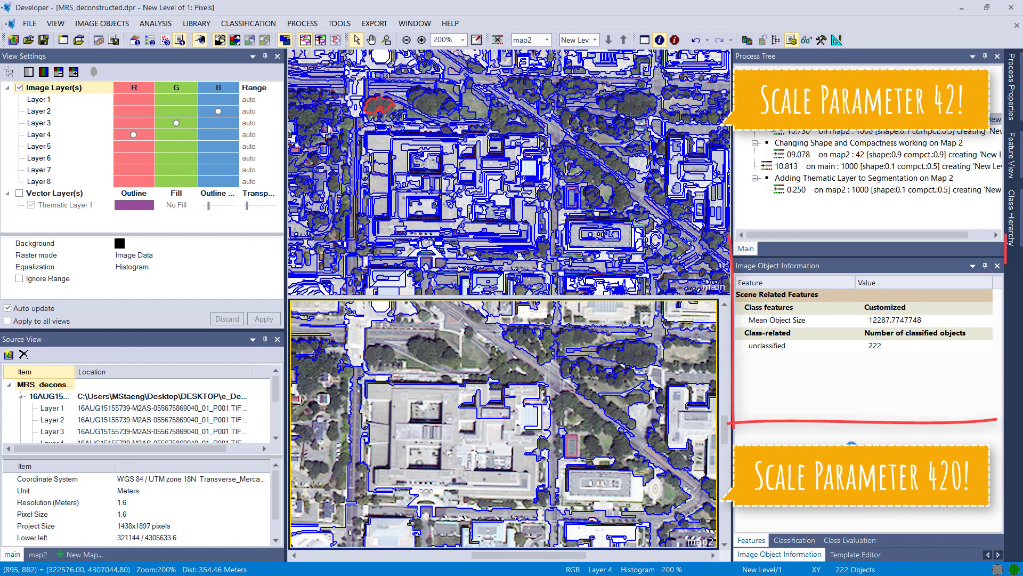
click(508, 458)
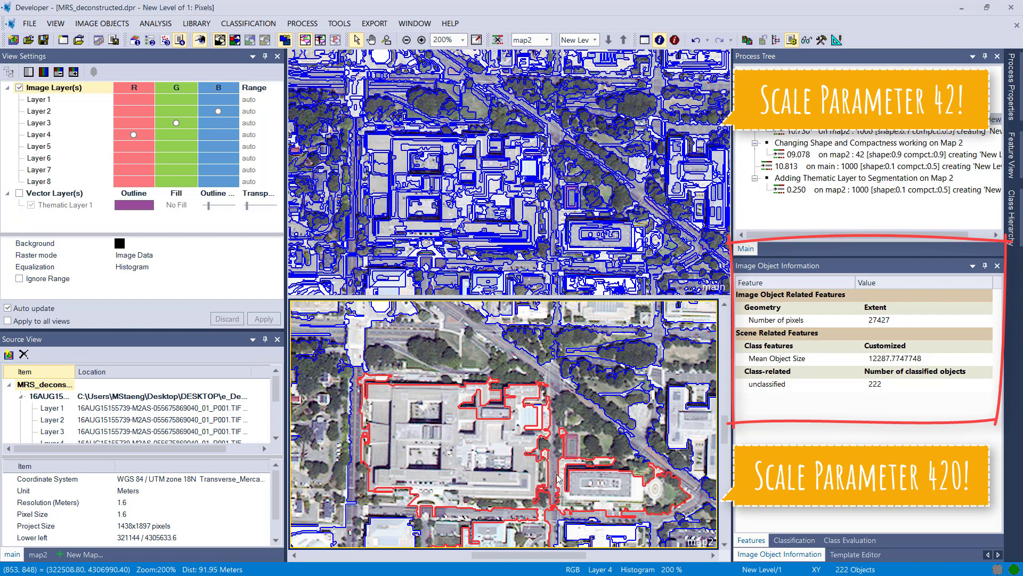
click(419, 172)
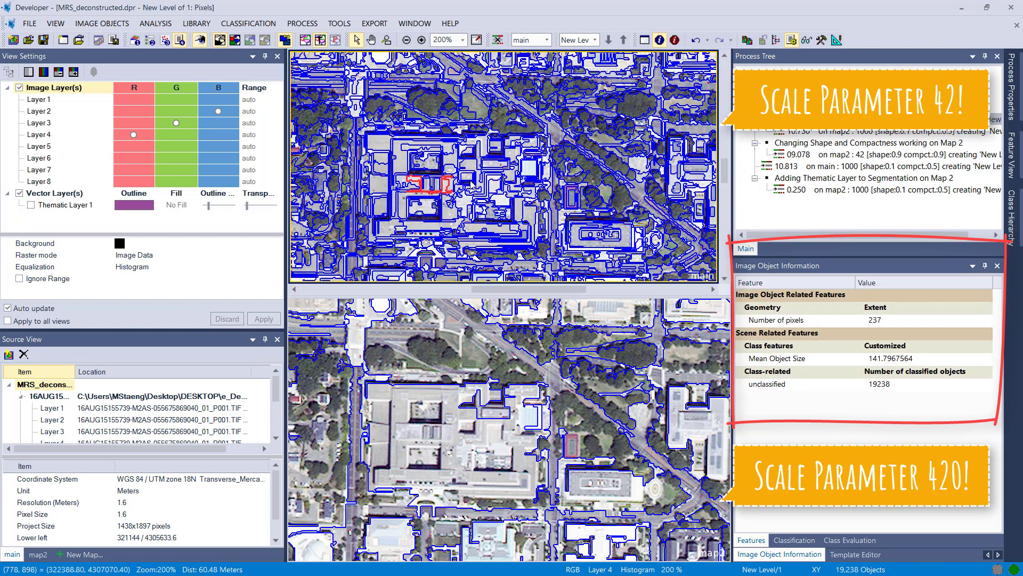
scroll(428, 219, left, 5)
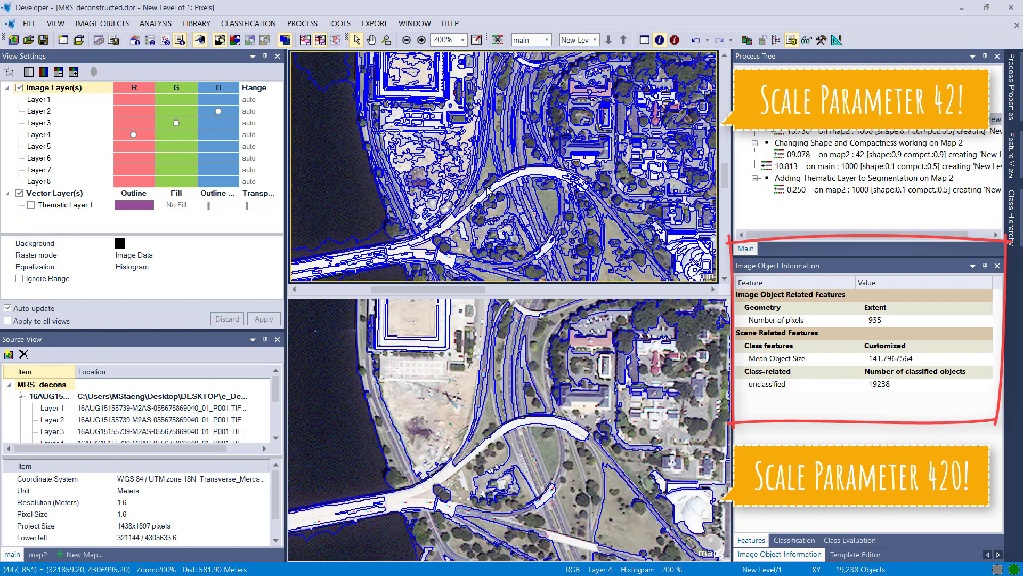
scroll(487, 190, left, 3)
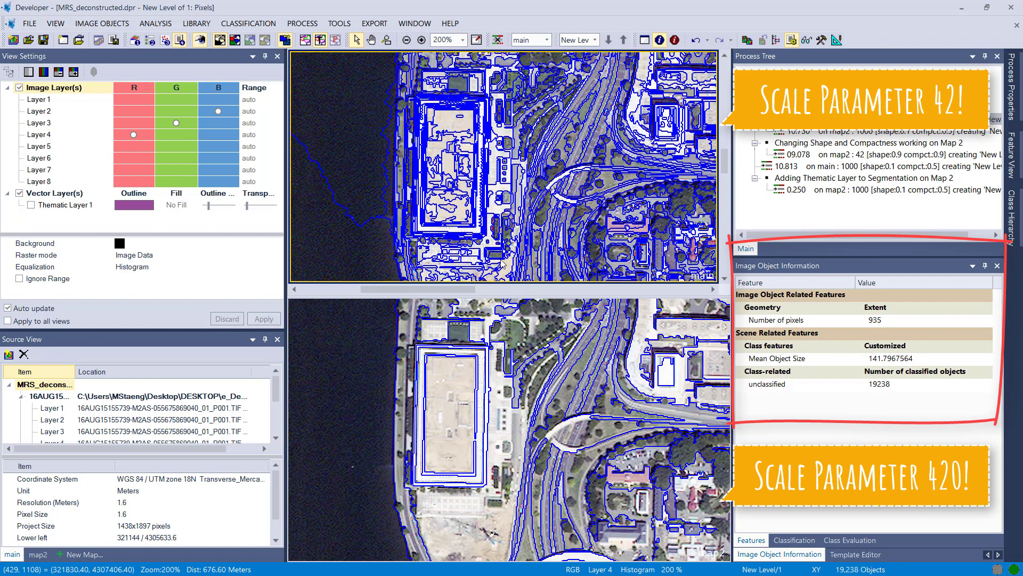
click(450, 181)
click(452, 427)
click(452, 426)
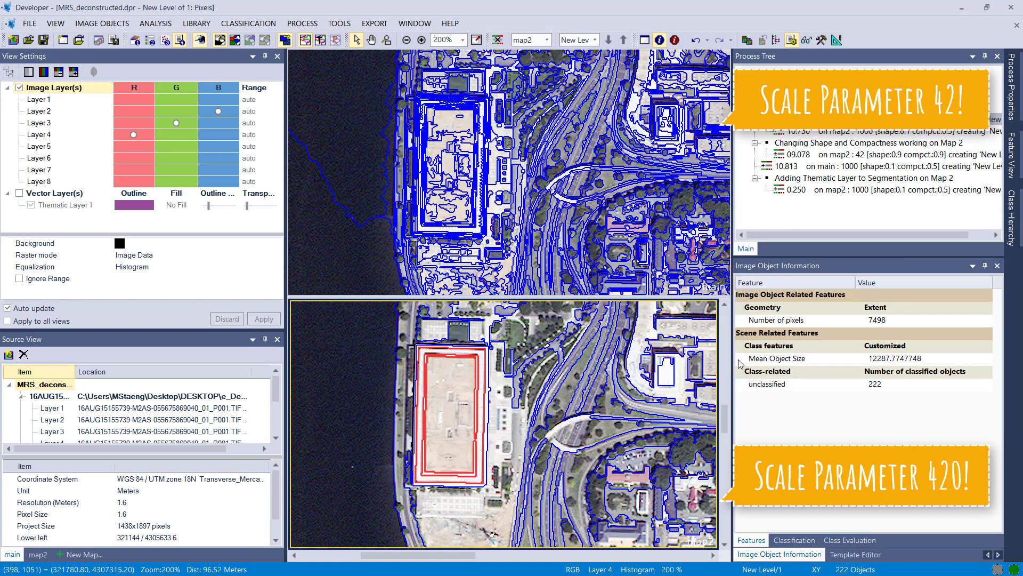
click(469, 195)
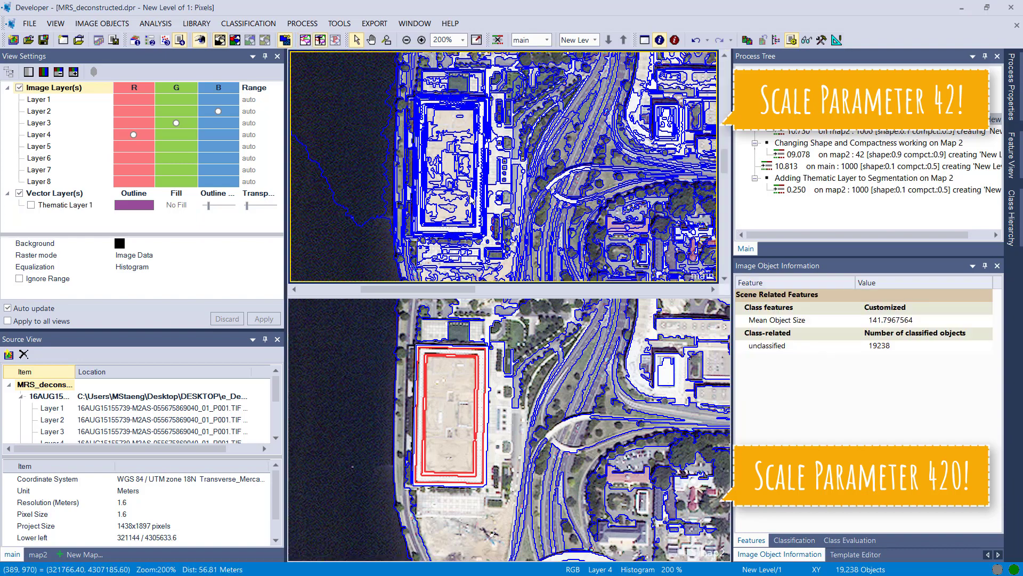
scroll(586, 405, down, 2)
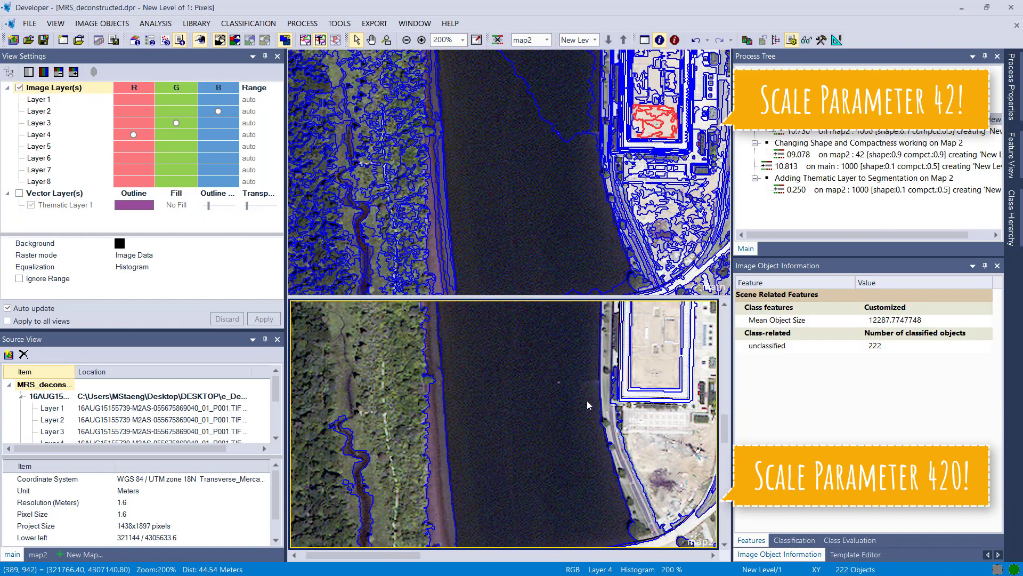
click(587, 405)
scroll(586, 405, down, 2)
click(387, 371)
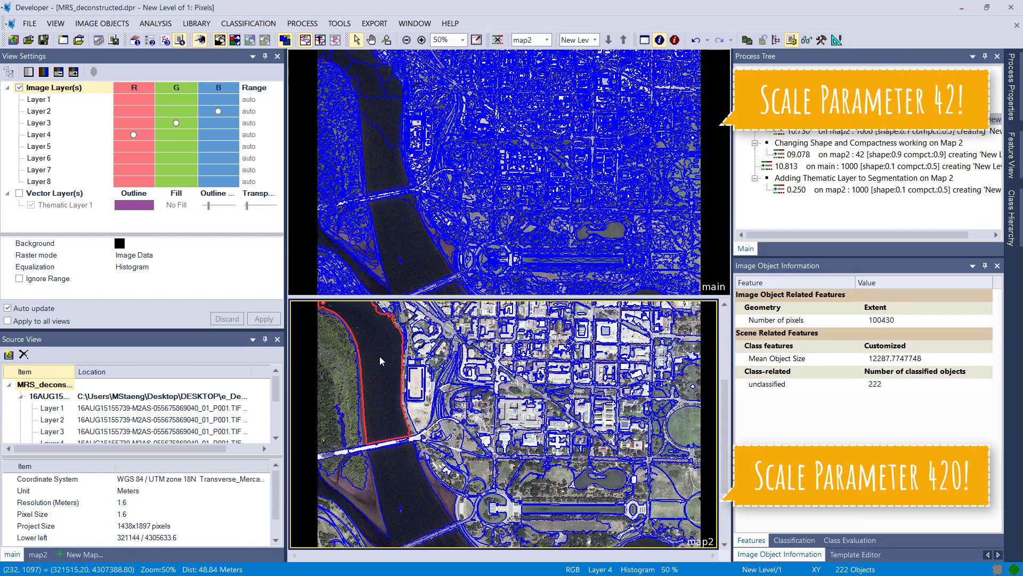
scroll(359, 78, up, 6)
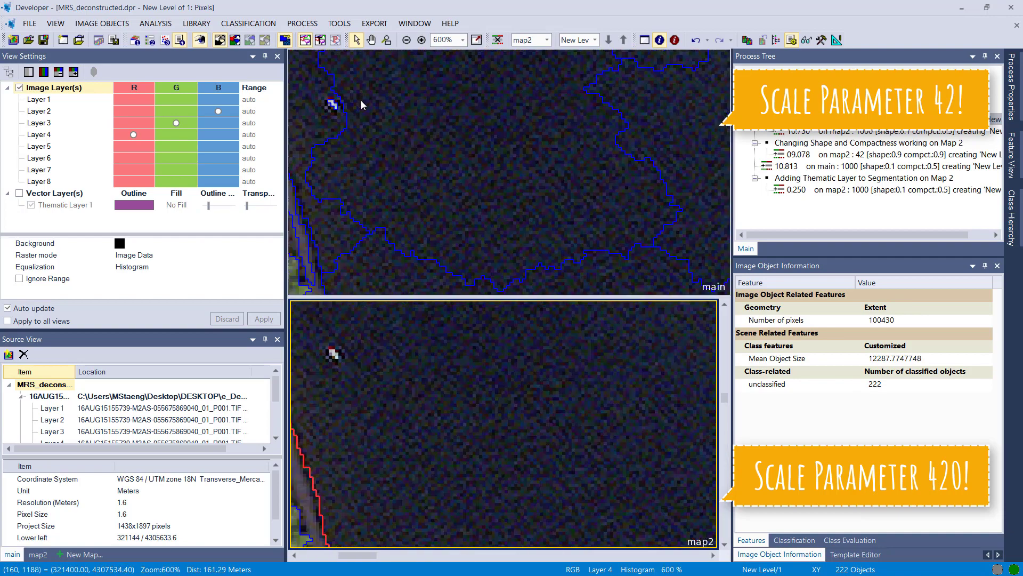
click(372, 110)
scroll(479, 213, down, 1)
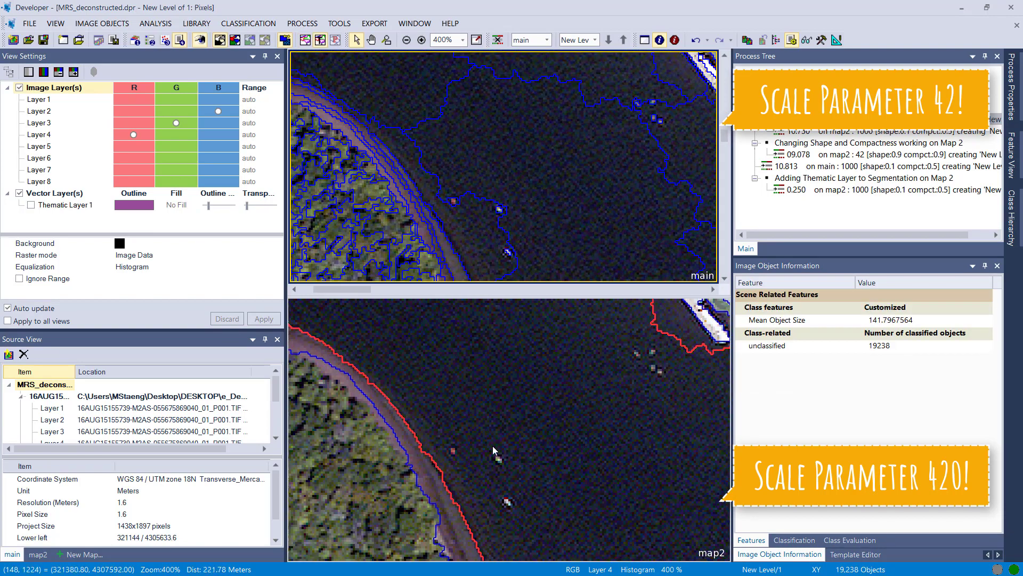
click(510, 249)
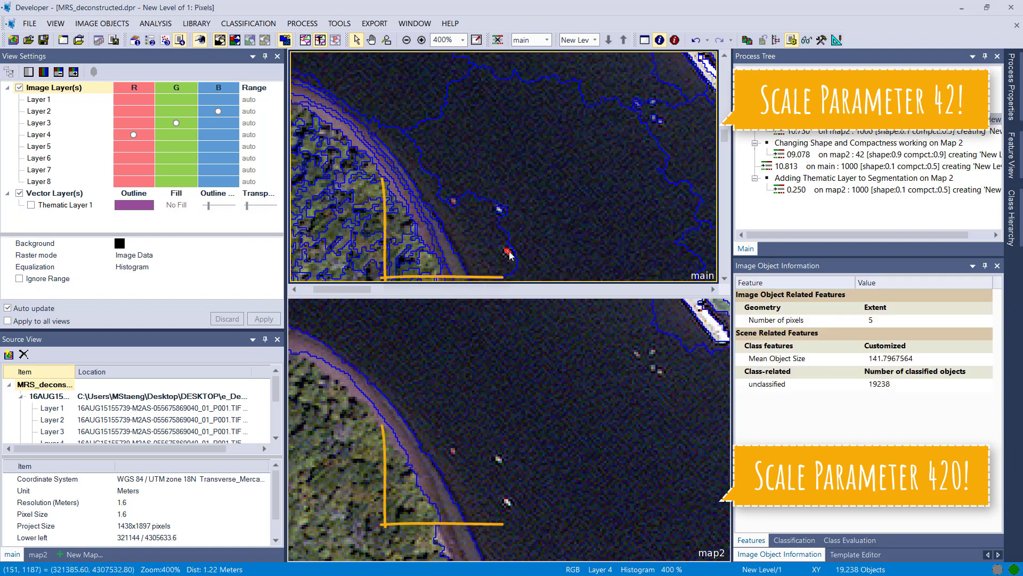
Step: Select river, reflecting-pool and park objects to compare object sizes
click(500, 209)
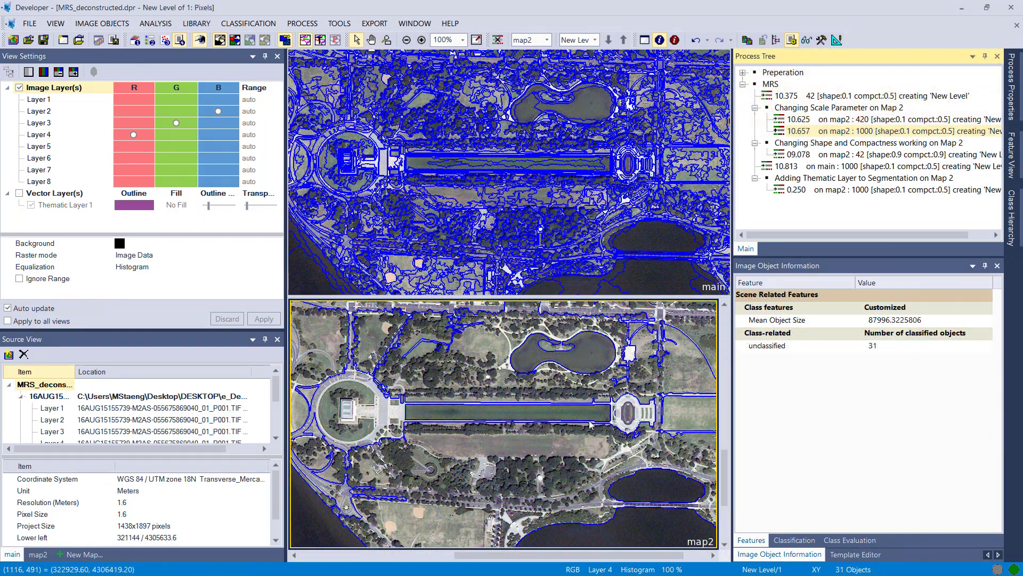
click(590, 420)
click(582, 439)
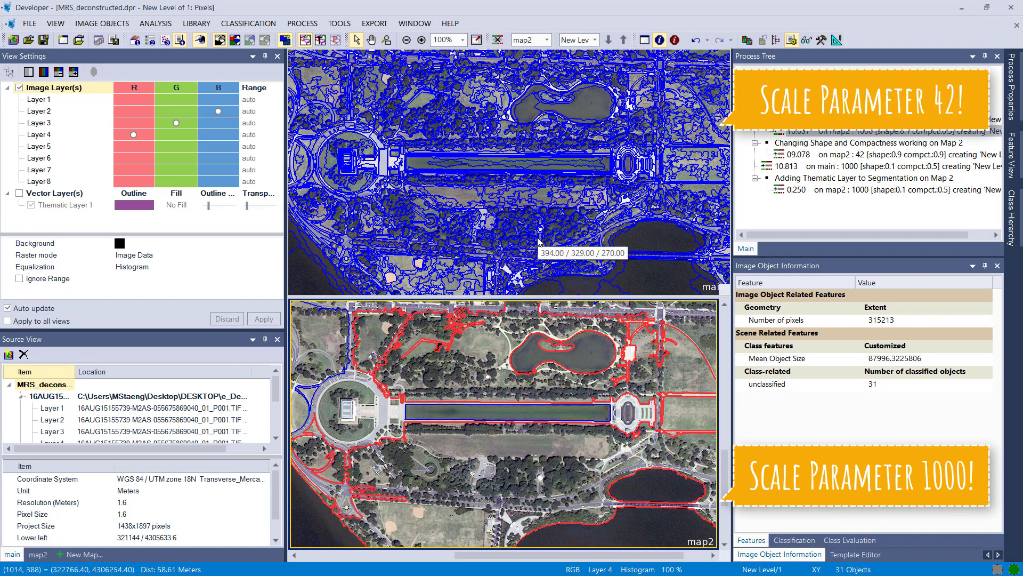
scroll(531, 241, up, 2)
scroll(506, 363, down, 1)
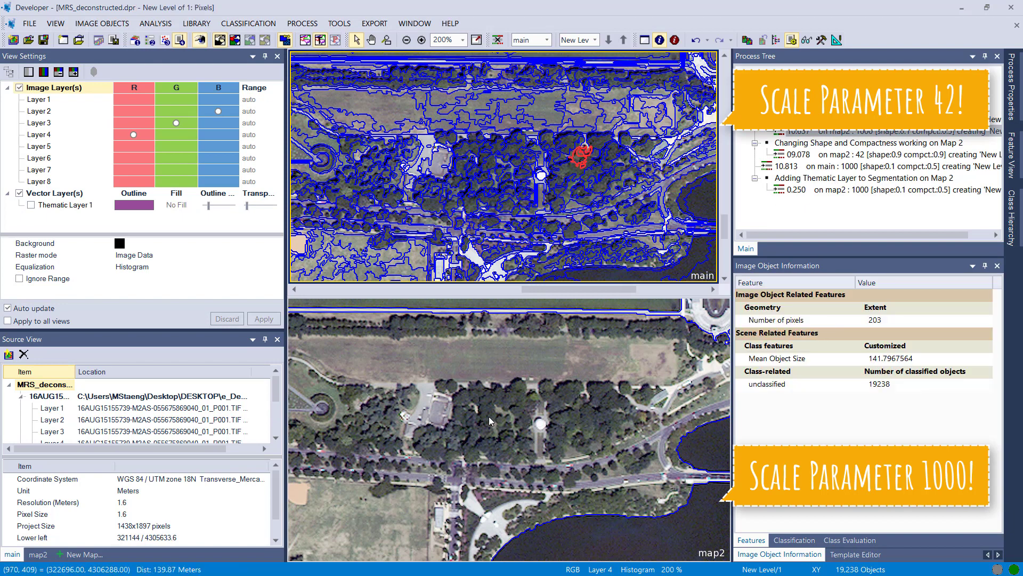
scroll(491, 416, down, 3)
Step: Inspect map2's riverbank, river and northern objects, then select the shape 0.9 compactness 0.9 process
click(636, 384)
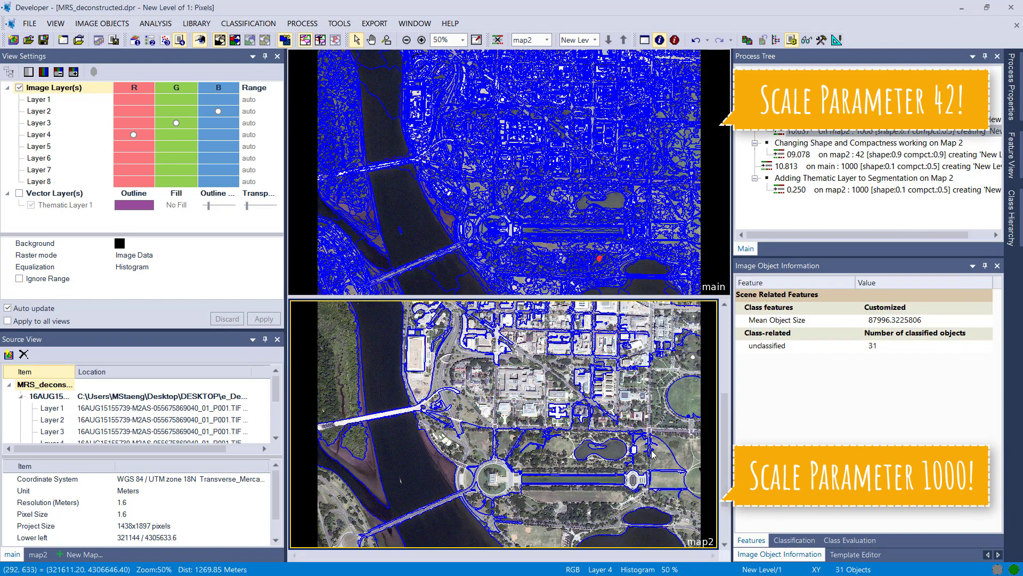
click(425, 507)
click(439, 527)
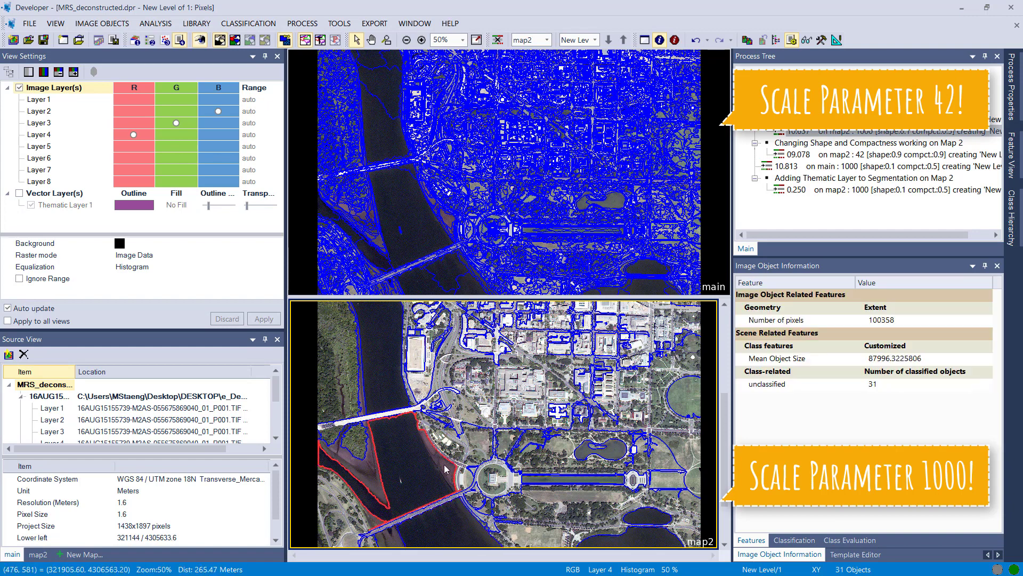
click(427, 438)
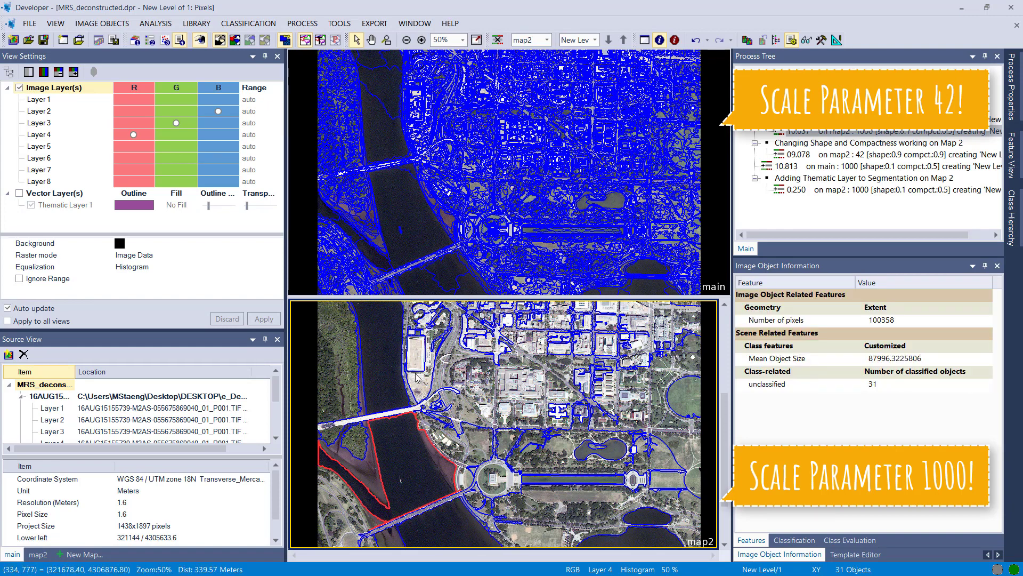
scroll(480, 416, up, 3)
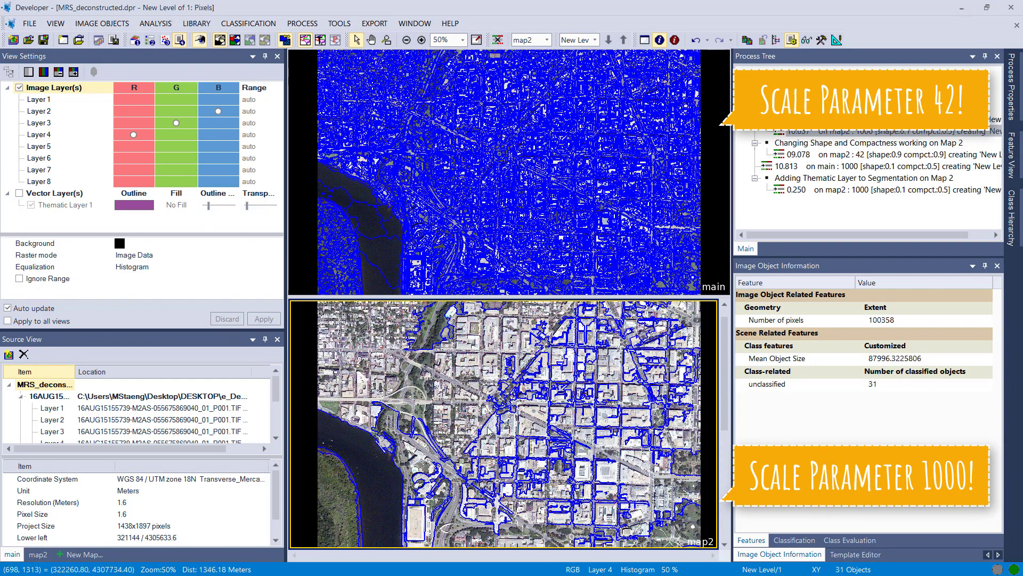
click(462, 404)
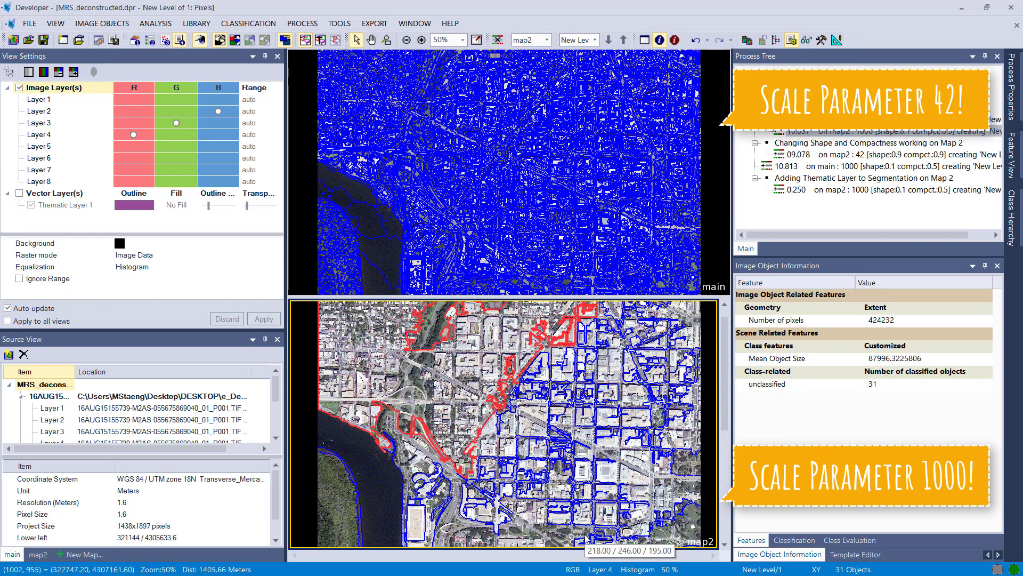
click(794, 155)
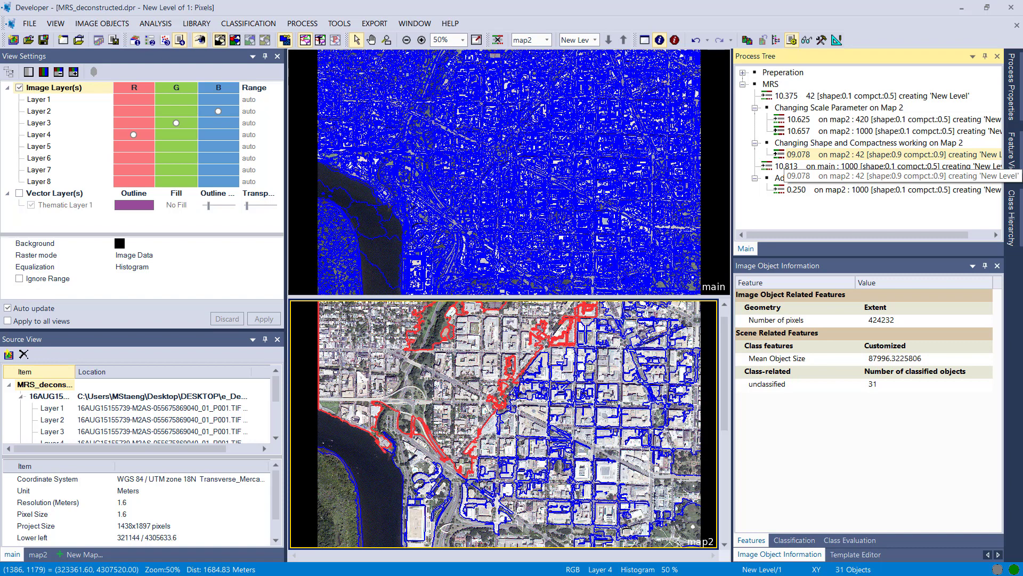
Step: Run the 'on map2 : 42 [shape:0.9 compct:0.9]' process, yielding 4174 objects
double_click(798, 154)
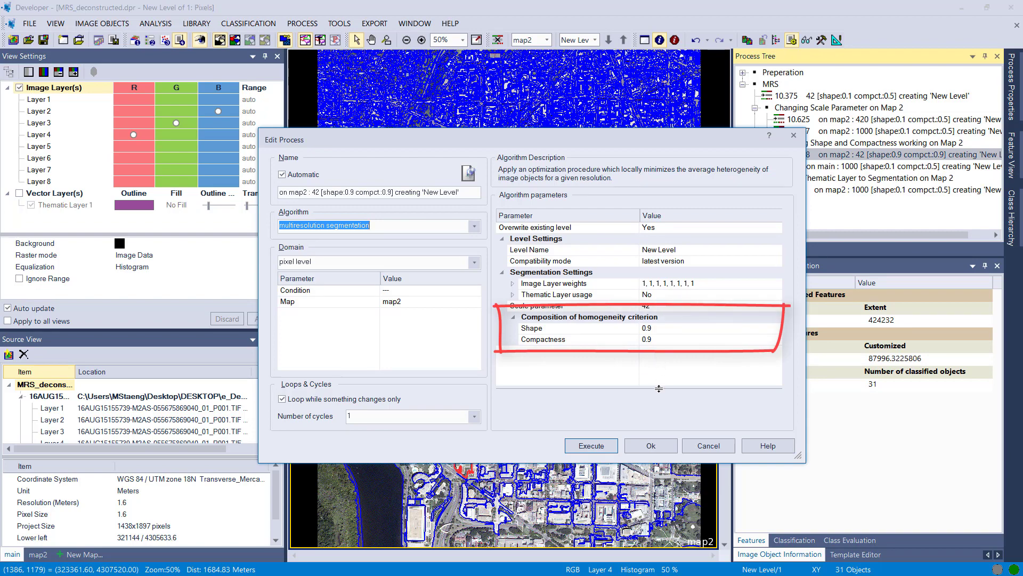
click(591, 446)
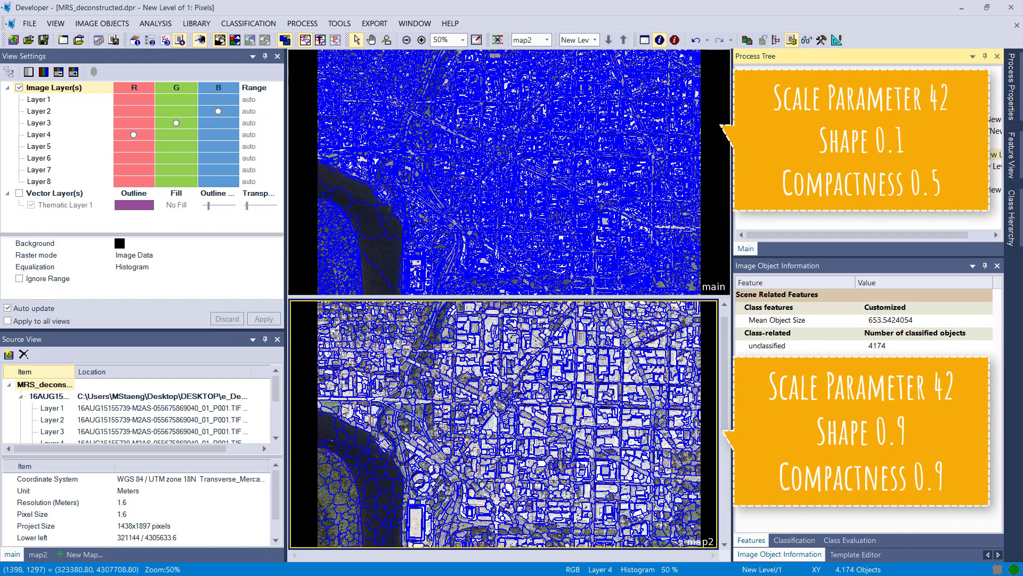
Step: Compare field-strip and tree-row objects between main and map2 by pixel count
click(598, 484)
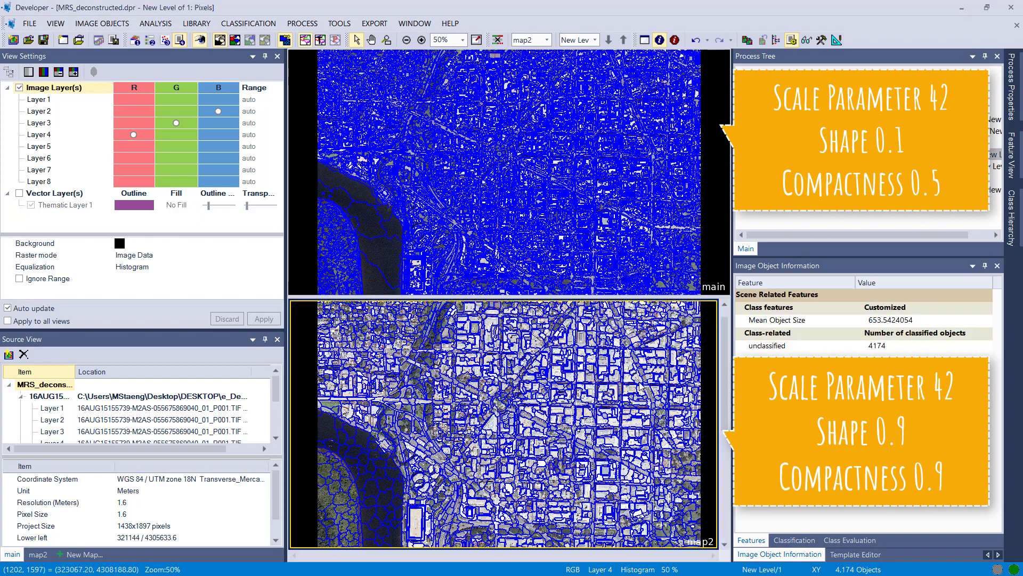
scroll(598, 485, down, 3)
scroll(597, 484, up, 3)
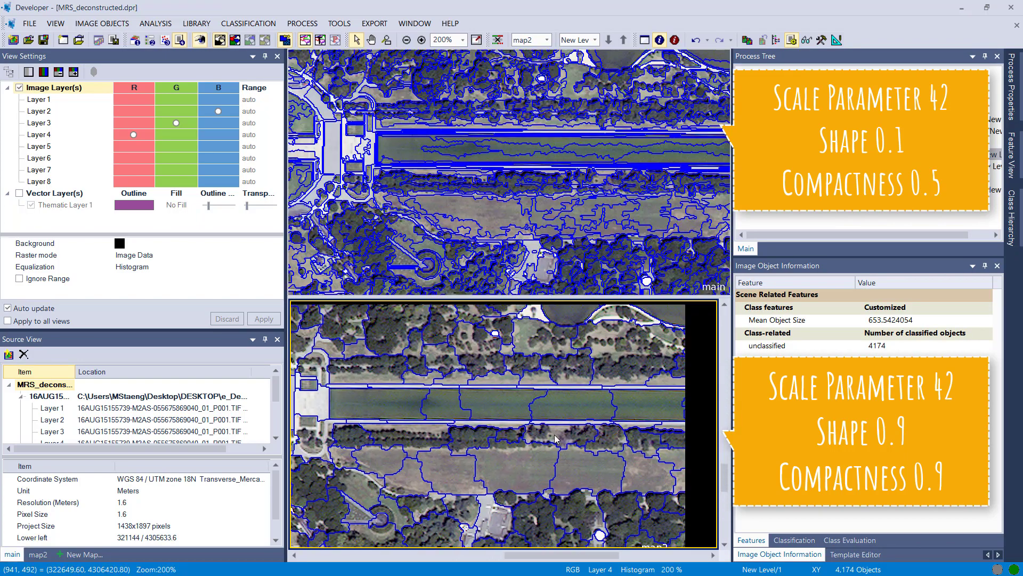
click(533, 156)
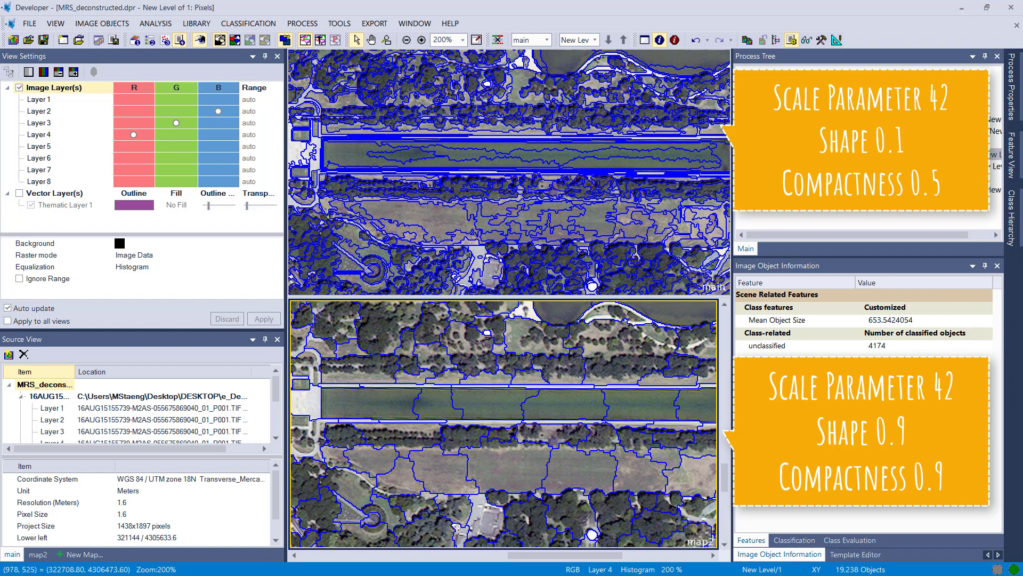
click(533, 156)
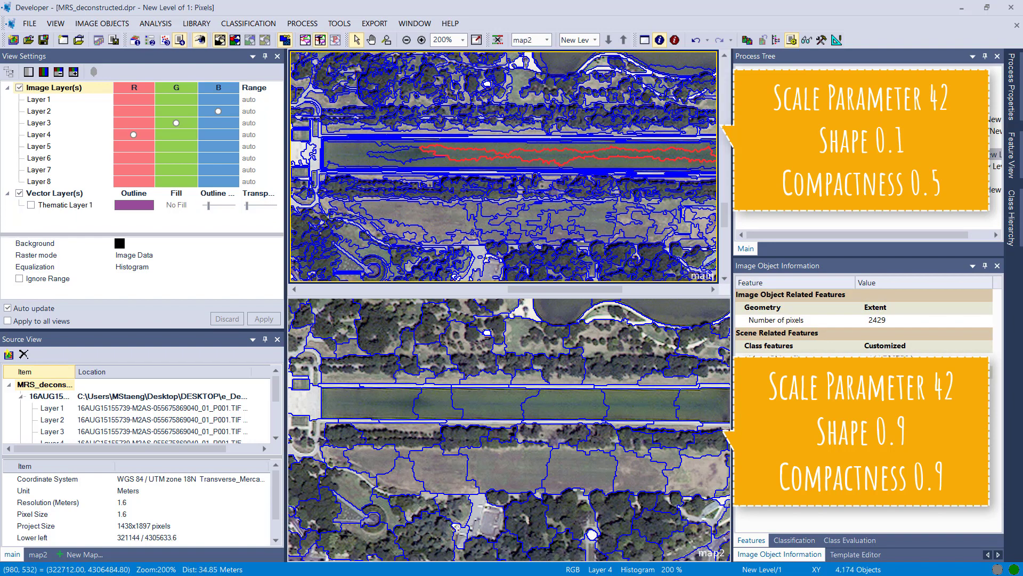
click(555, 403)
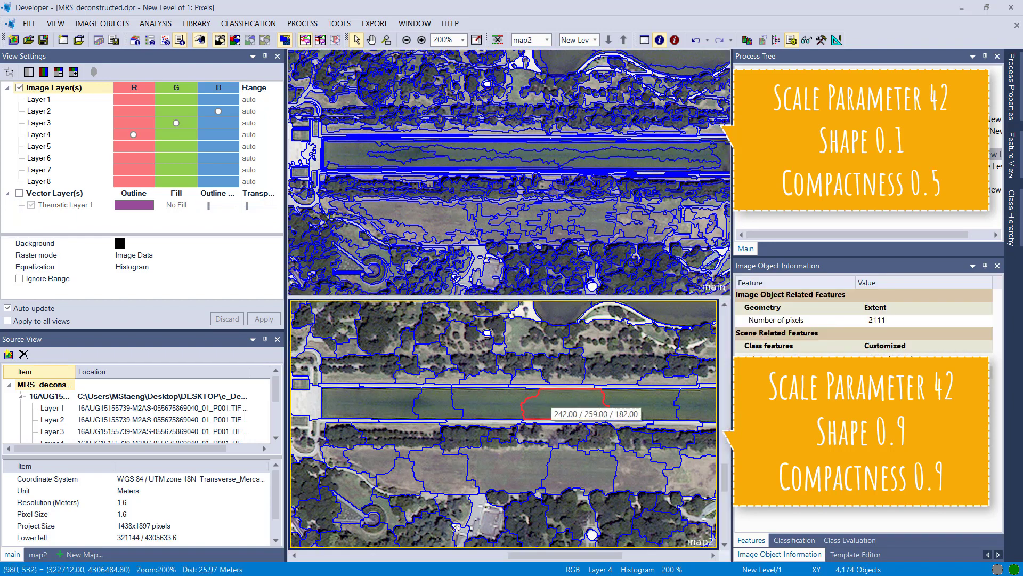
click(525, 468)
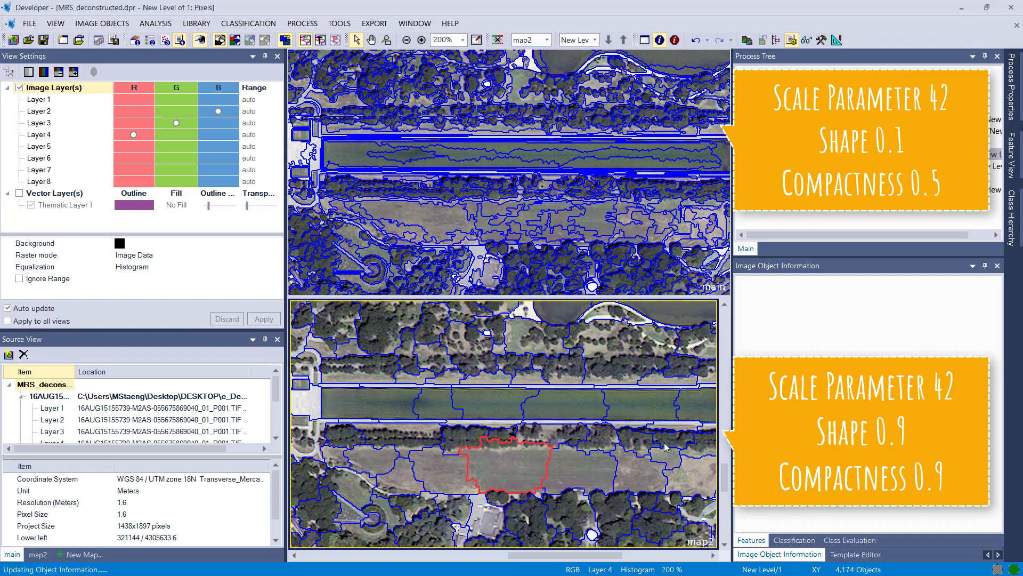
click(408, 444)
Step: Pan to the tree-lined corridor and compare lake-shore objects in main and map2
drag(366, 533, 735, 349)
drag(470, 352, 533, 376)
scroll(586, 405, down, 2)
click(538, 454)
click(537, 389)
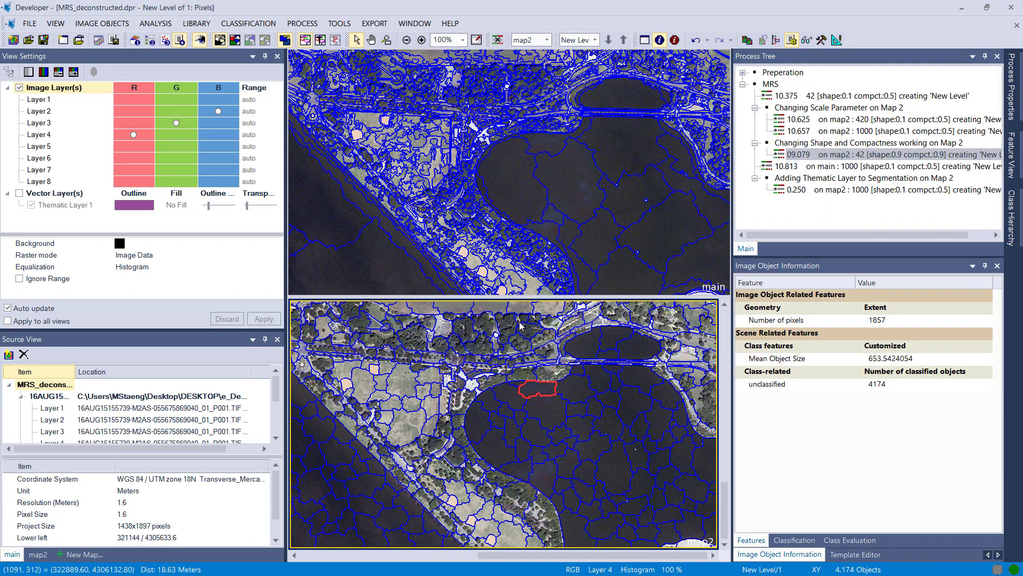
click(485, 190)
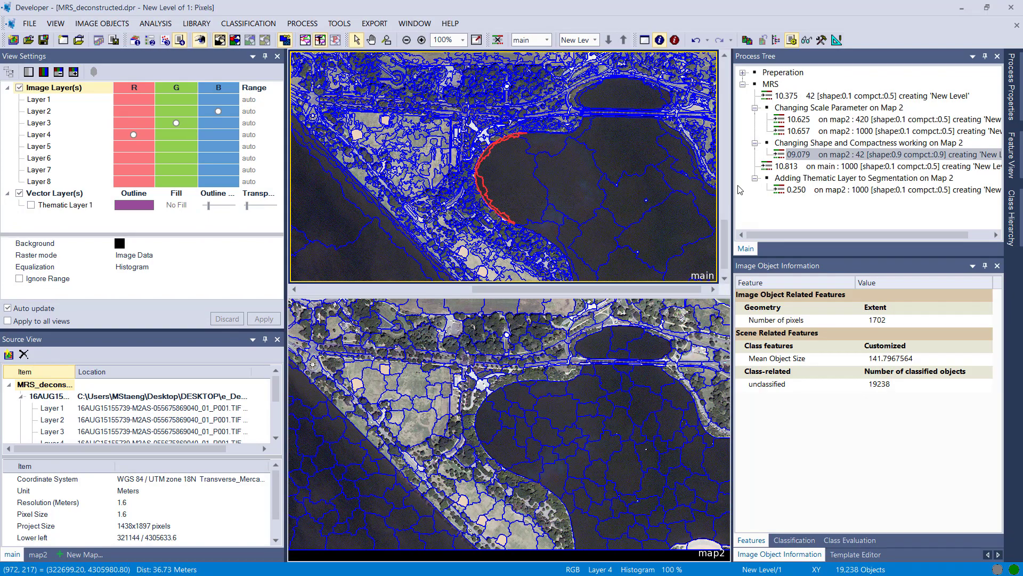
click(491, 408)
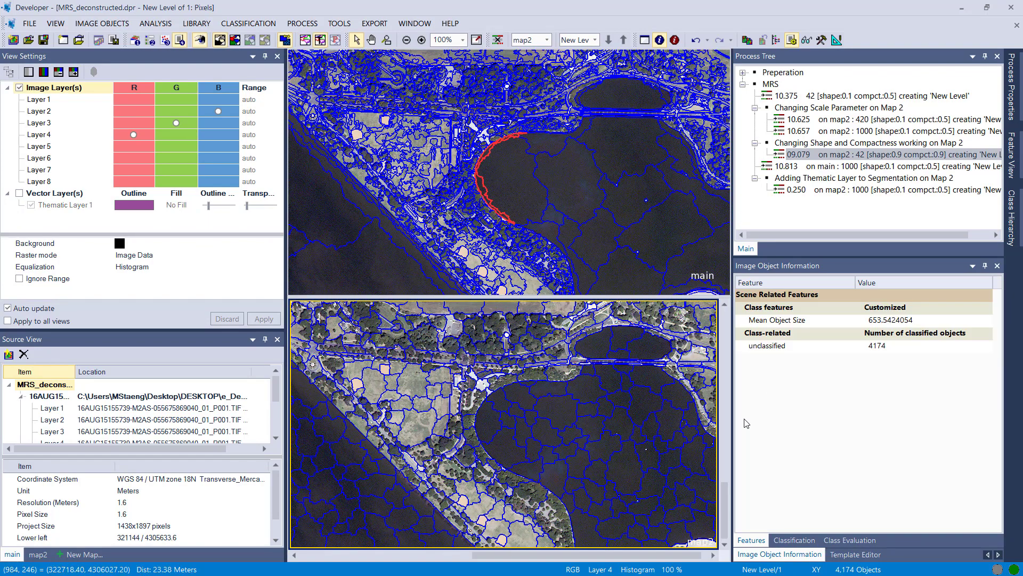
click(492, 409)
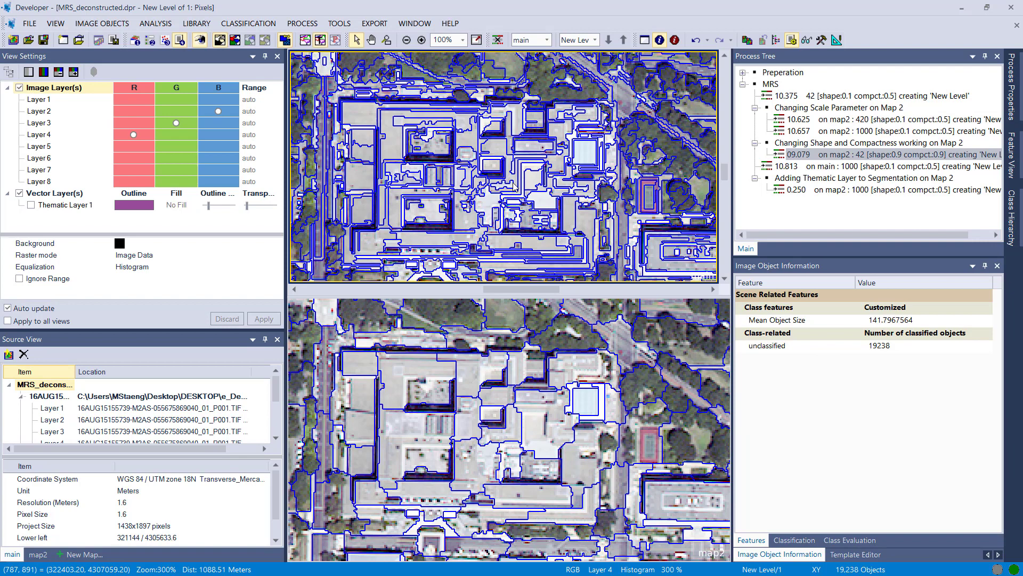
Step: Inspect a map2 building object, then rerun main's scale-1000 segmentation into 31 objects
click(687, 394)
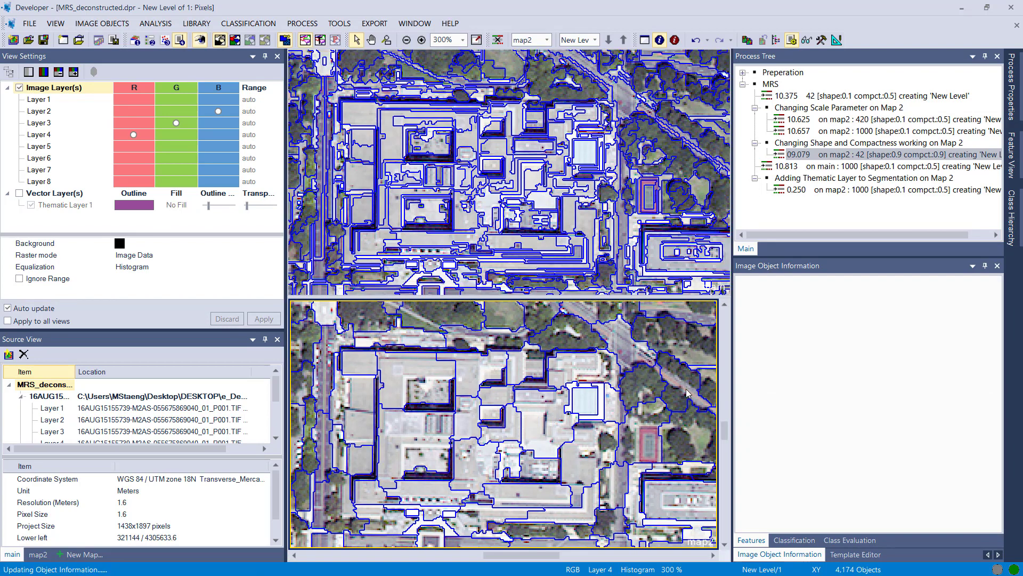
click(346, 369)
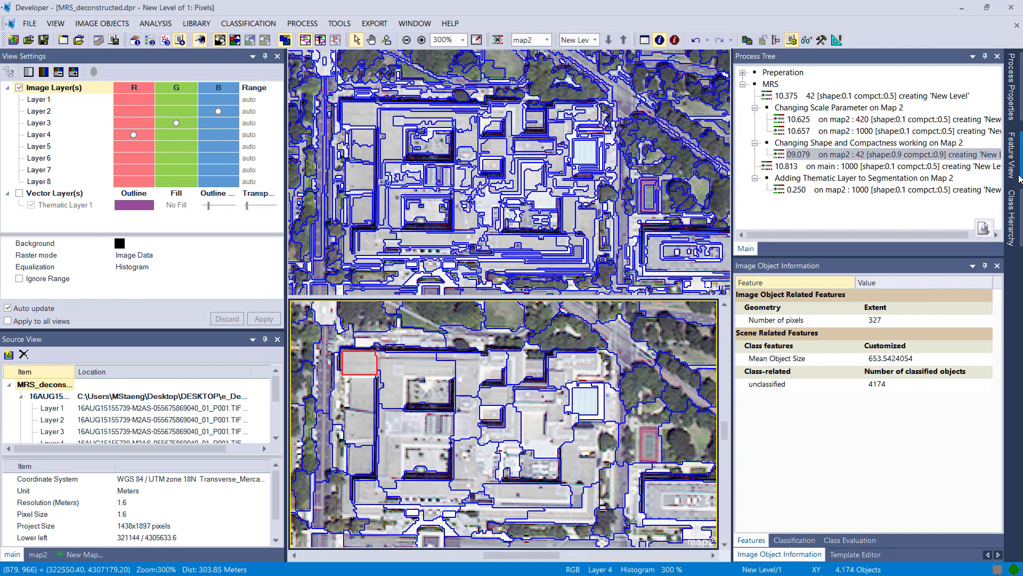
click(802, 167)
right_click(802, 166)
click(823, 183)
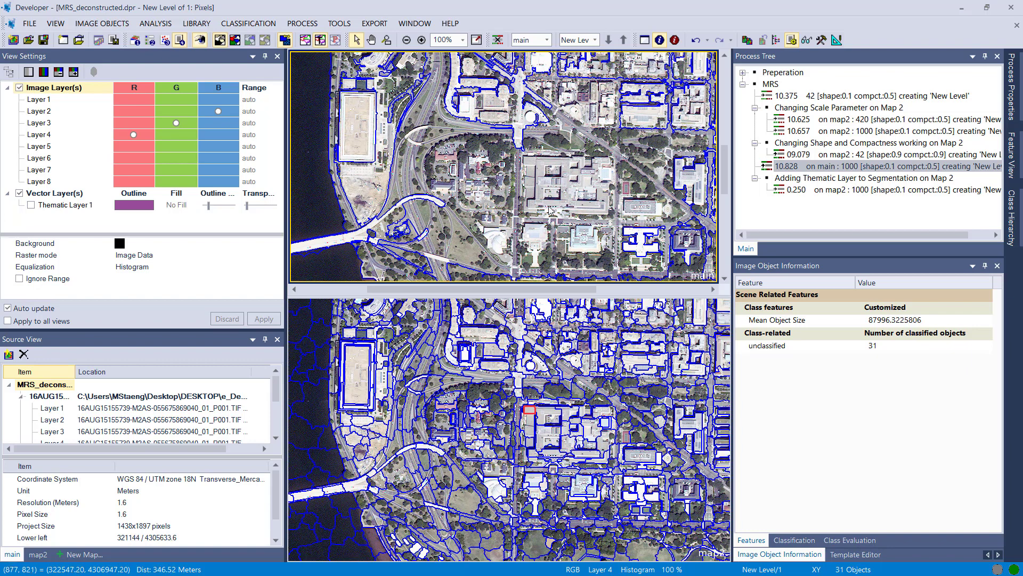
Step: Show Thematic Layer 1 and run map2's scale-1000 thematic-layer segmentation, producing 2700 objects
click(31, 206)
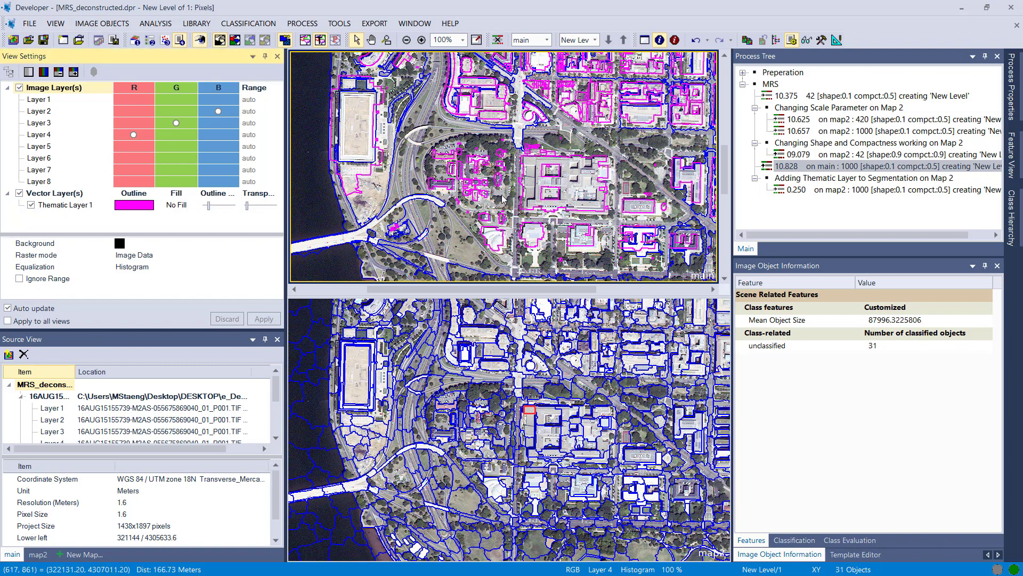
scroll(391, 172, up, 4)
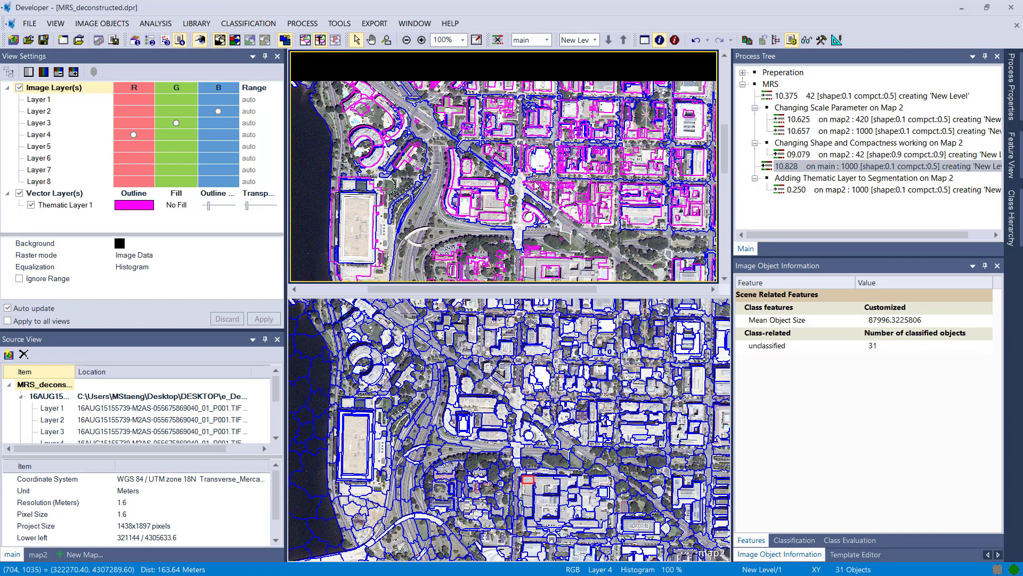
scroll(587, 203, down, 1)
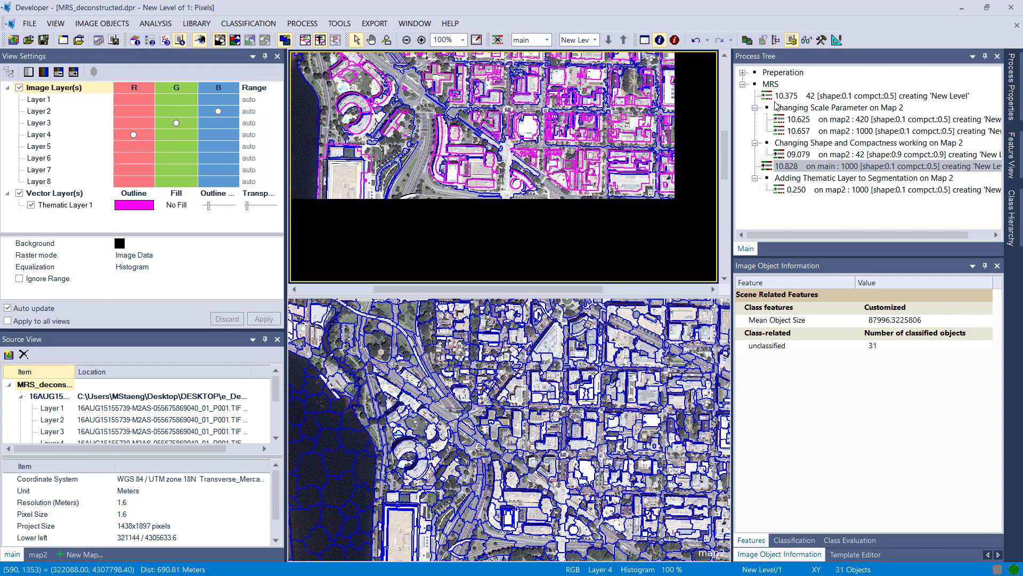
scroll(526, 195, down, 1)
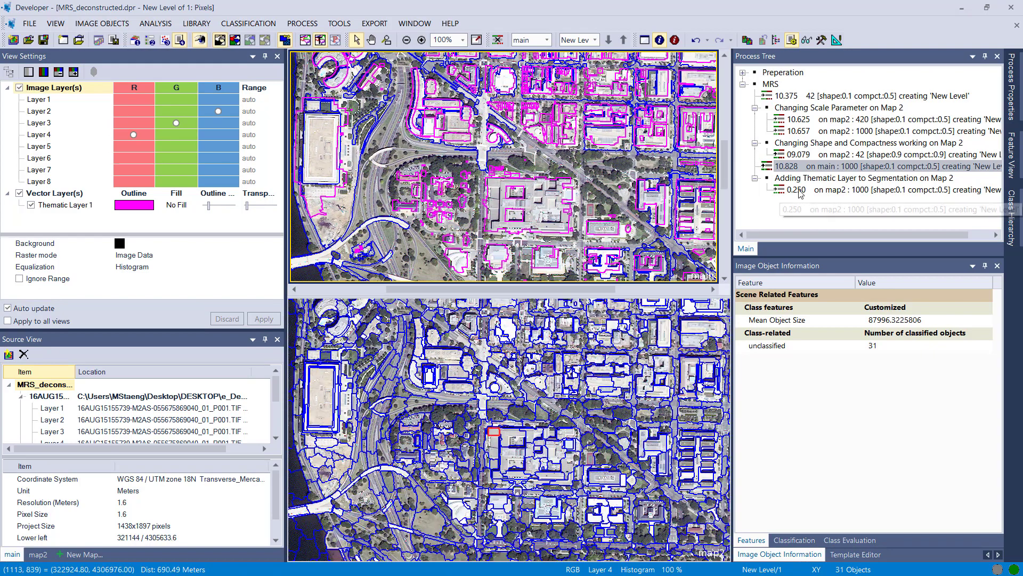
click(798, 191)
double_click(798, 191)
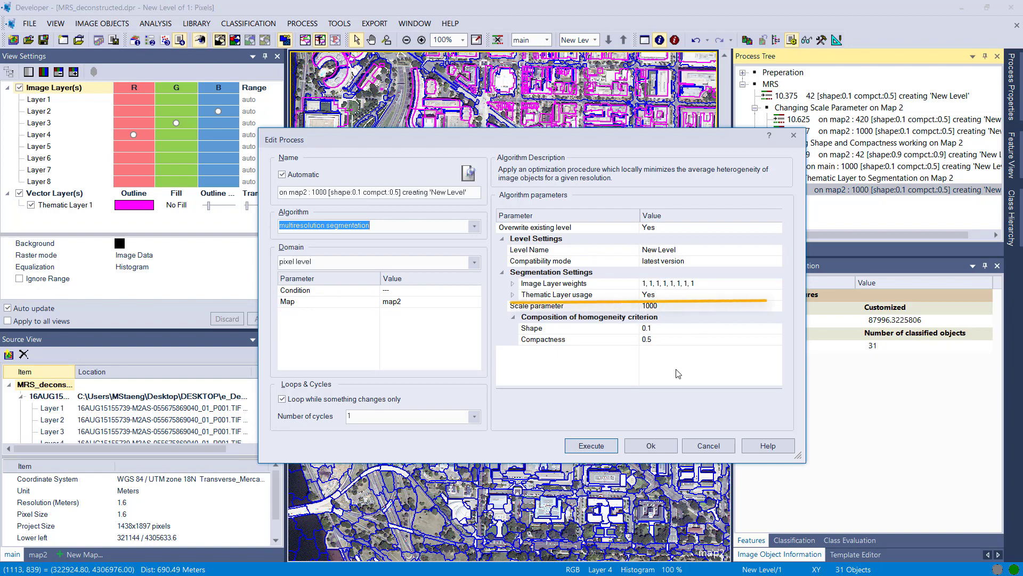
click(592, 446)
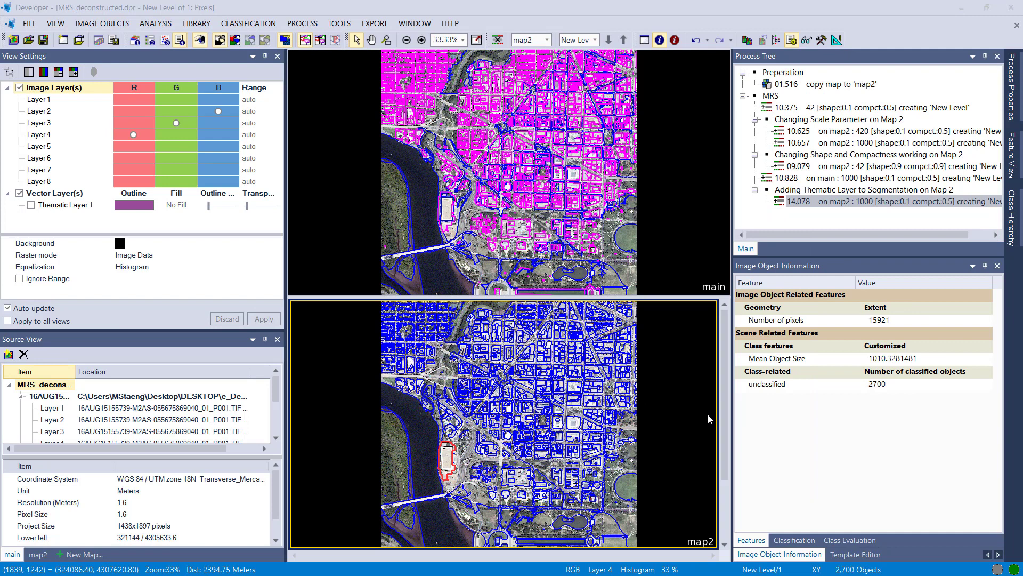
Step: Hide Thematic Layer 1 on main and inspect a large object zoomed in
click(680, 229)
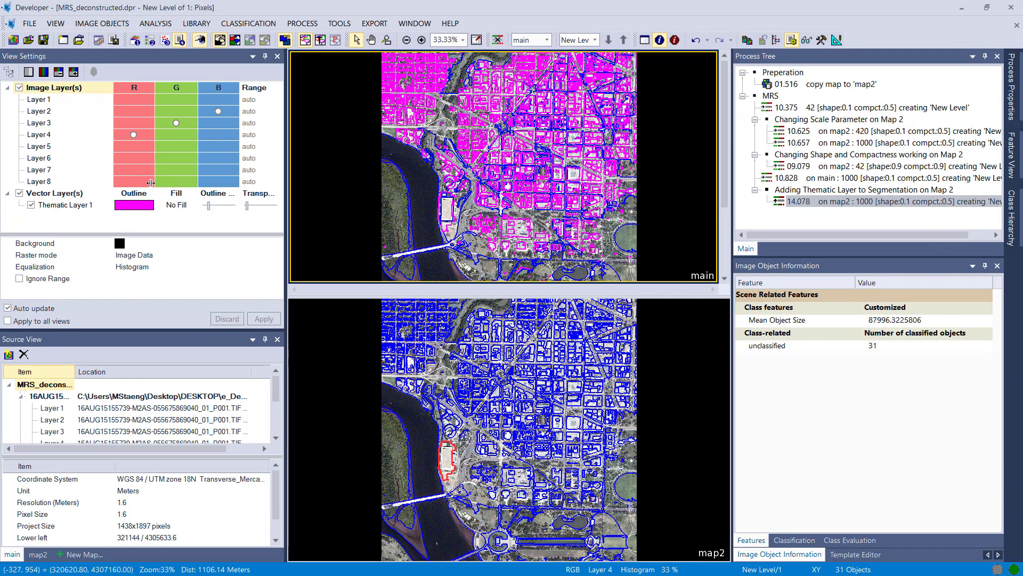
click(31, 204)
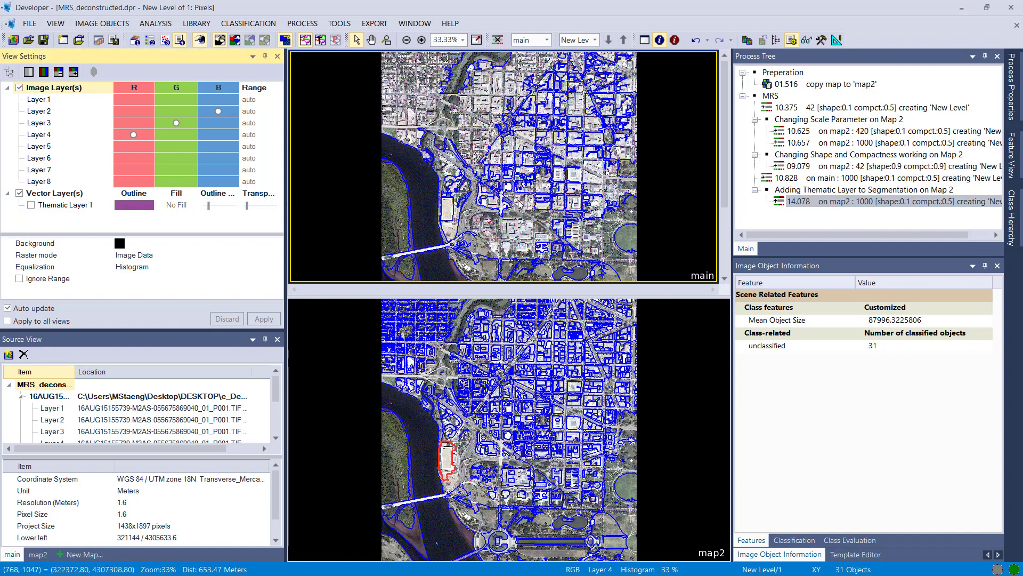
scroll(441, 92, up, 3)
scroll(442, 92, up, 3)
click(655, 85)
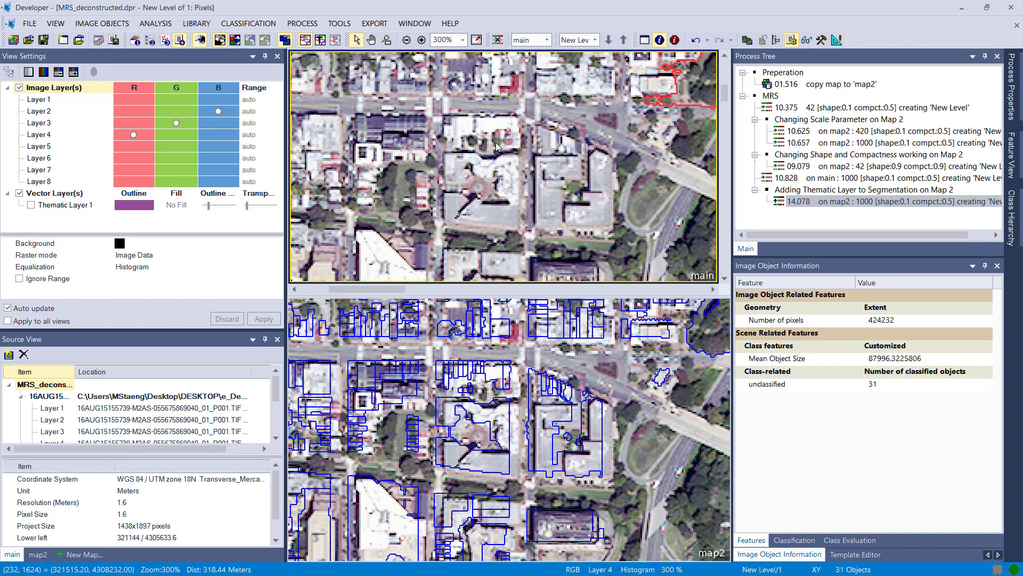
scroll(598, 85, down, 1)
scroll(598, 85, down, 1)
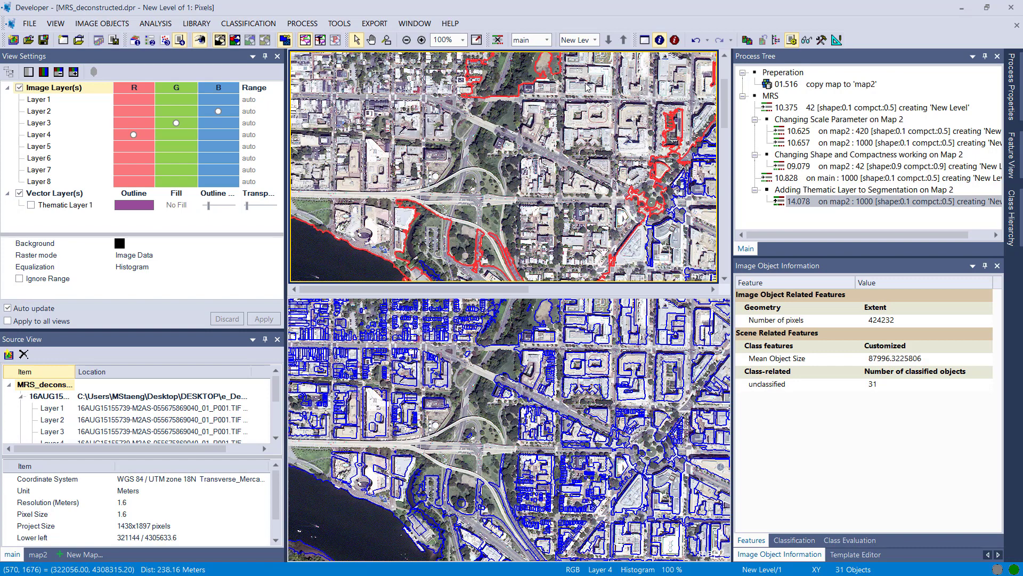
scroll(379, 87, up, 2)
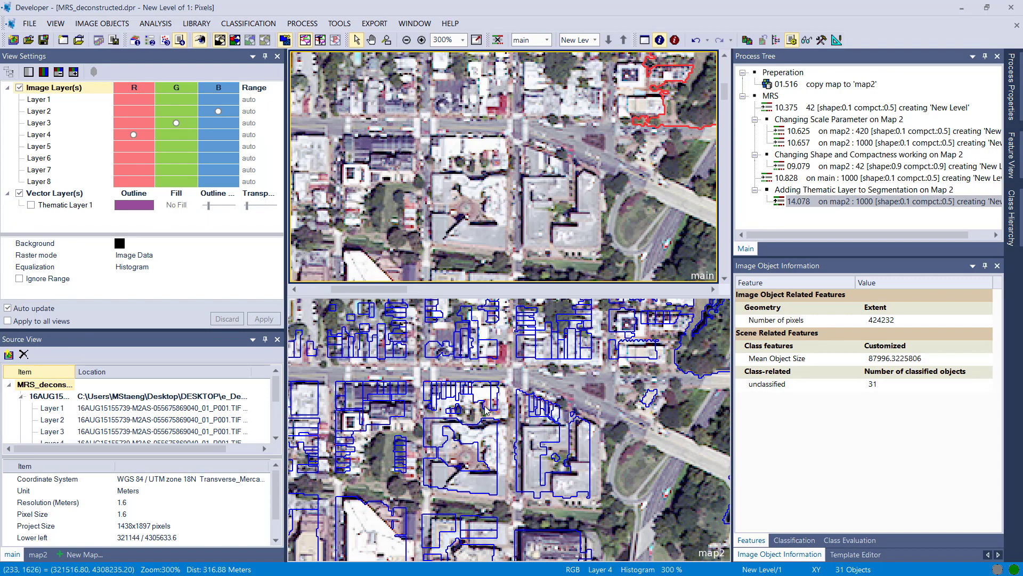
Step: Inspect map2 building objects and show Thematic Layer 1 with a thicker outline width
click(491, 424)
click(542, 461)
click(31, 206)
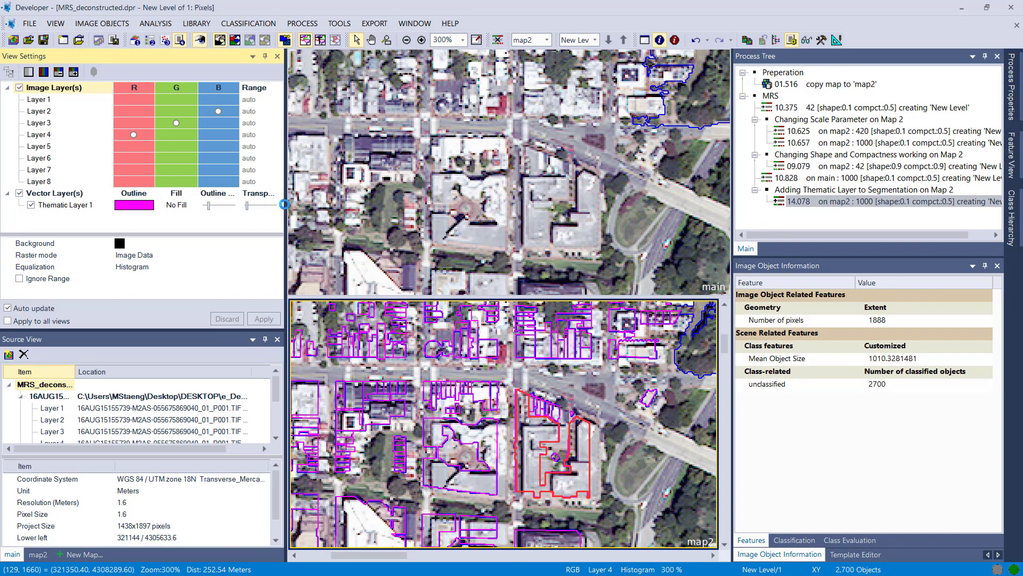
drag(209, 206, 254, 213)
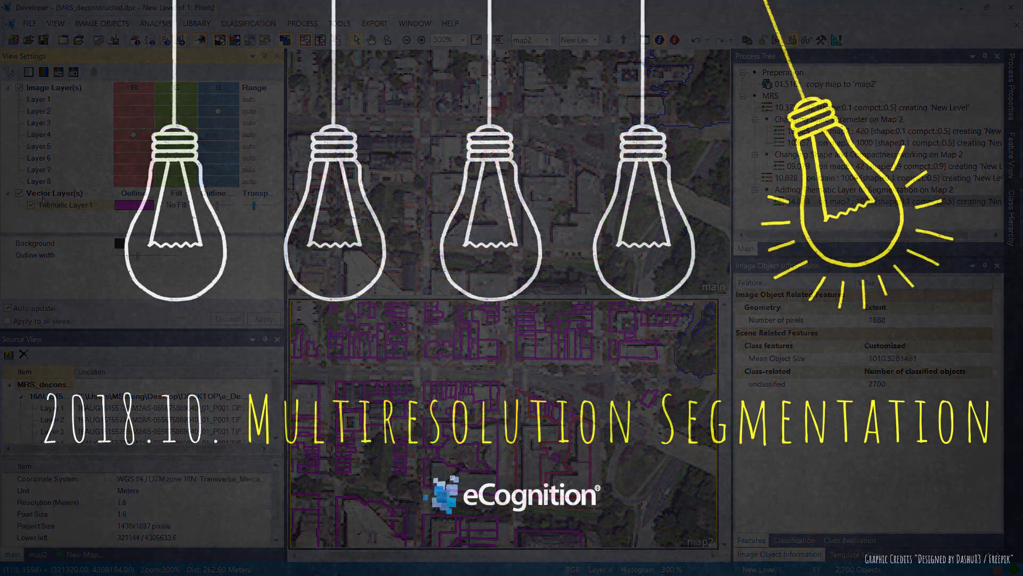